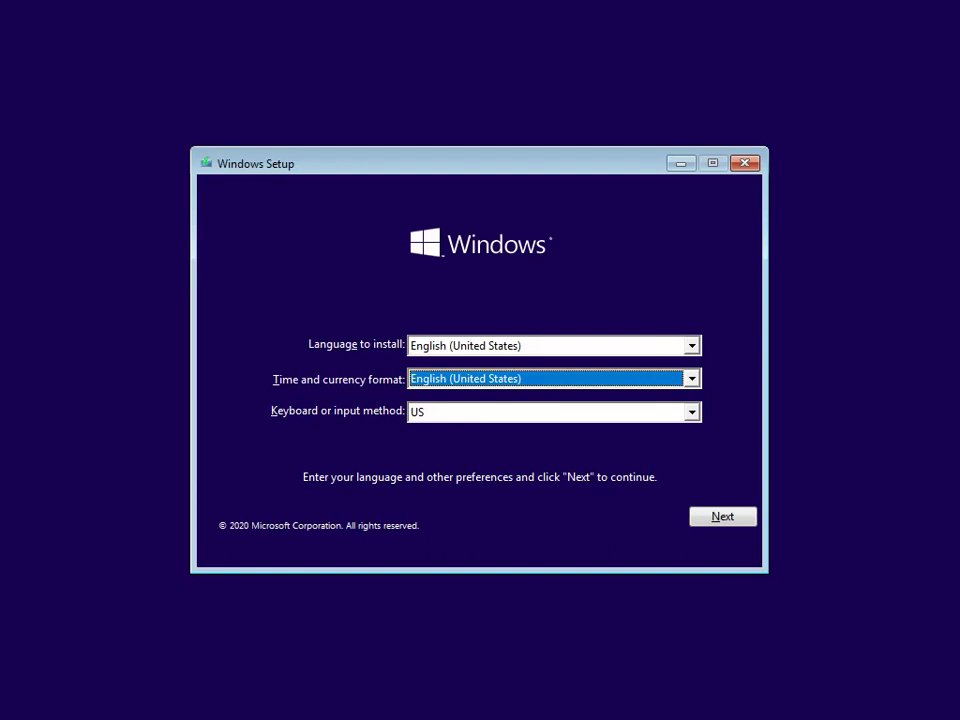
# Step: Set the time and currency format to French (France) with the French keyboard, and start the Windows installation
pyautogui.press('Down')
pyautogui.press('Down')
pyautogui.press('Down')
pyautogui.press('Down')
pyautogui.press('Down')
pyautogui.press('Down')
pyautogui.press('Down')
pyautogui.press('Down')
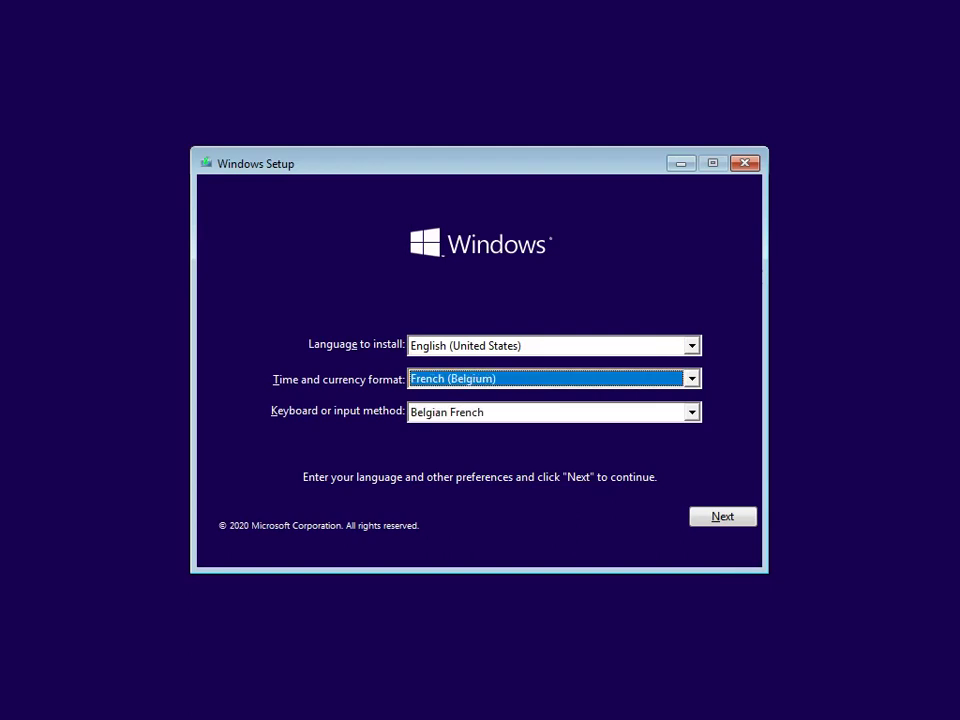
pyautogui.press('Down')
pyautogui.press('Down')
pyautogui.press('Down')
pyautogui.press('Down')
pyautogui.press('Up')
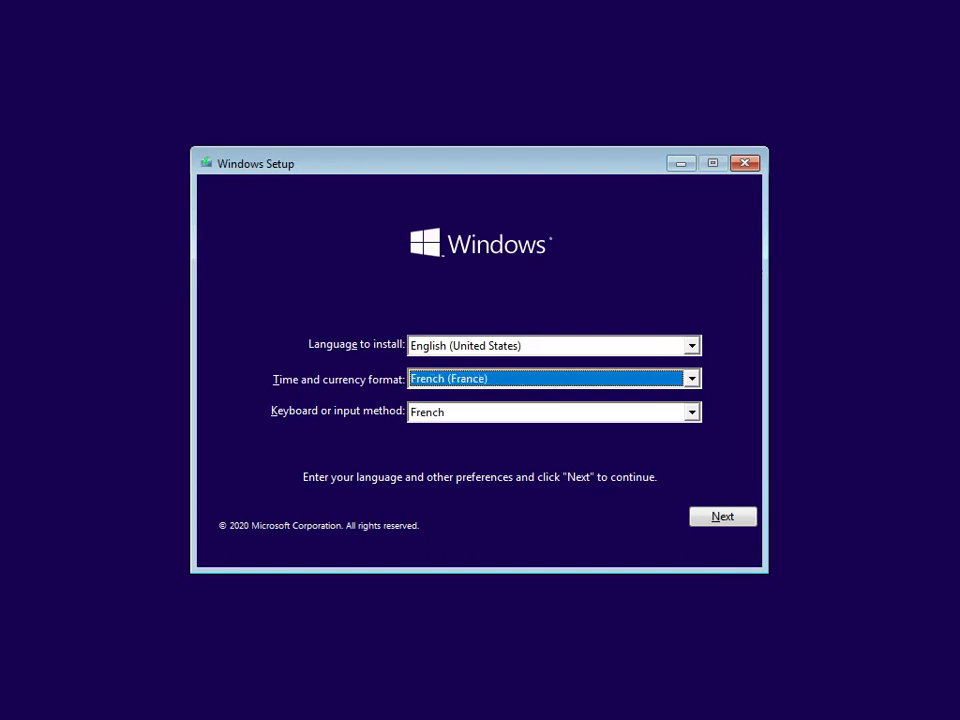
pyautogui.press('Return')
pyautogui.press('Return')
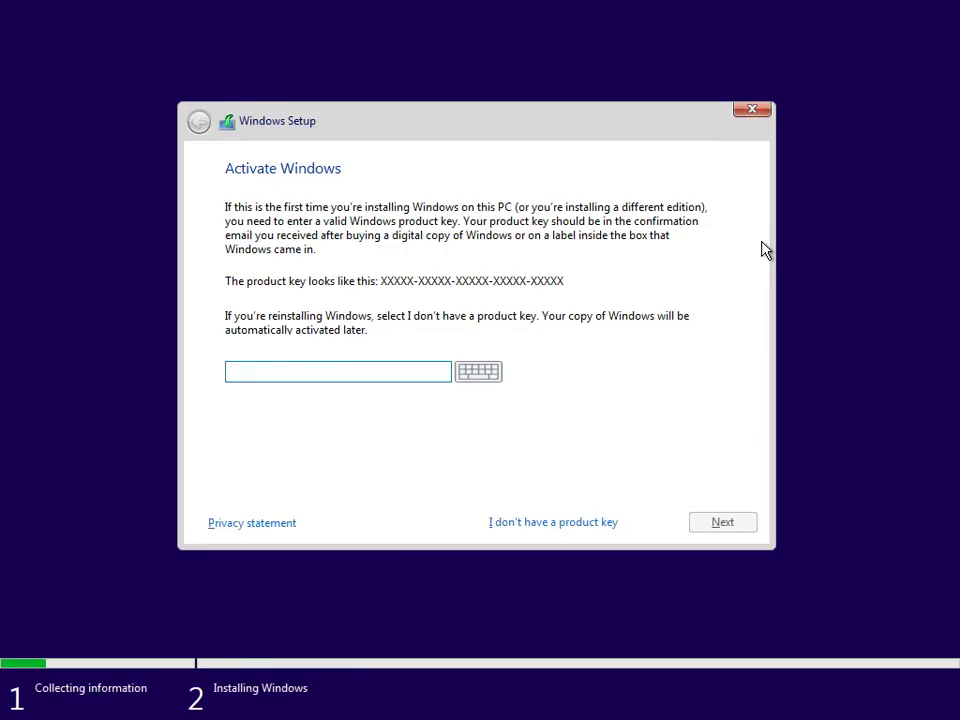
# Step: Skip the product key and choose Windows 10 Home as the operating system to install
pyautogui.click(515, 526)
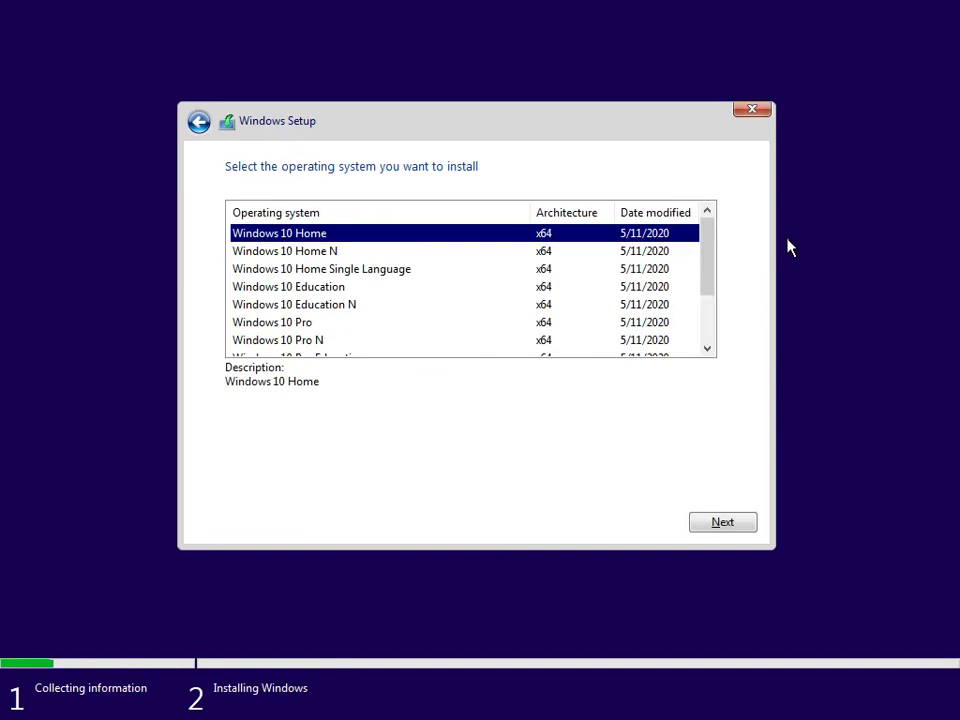
pyautogui.hotkey('alt', 'n')
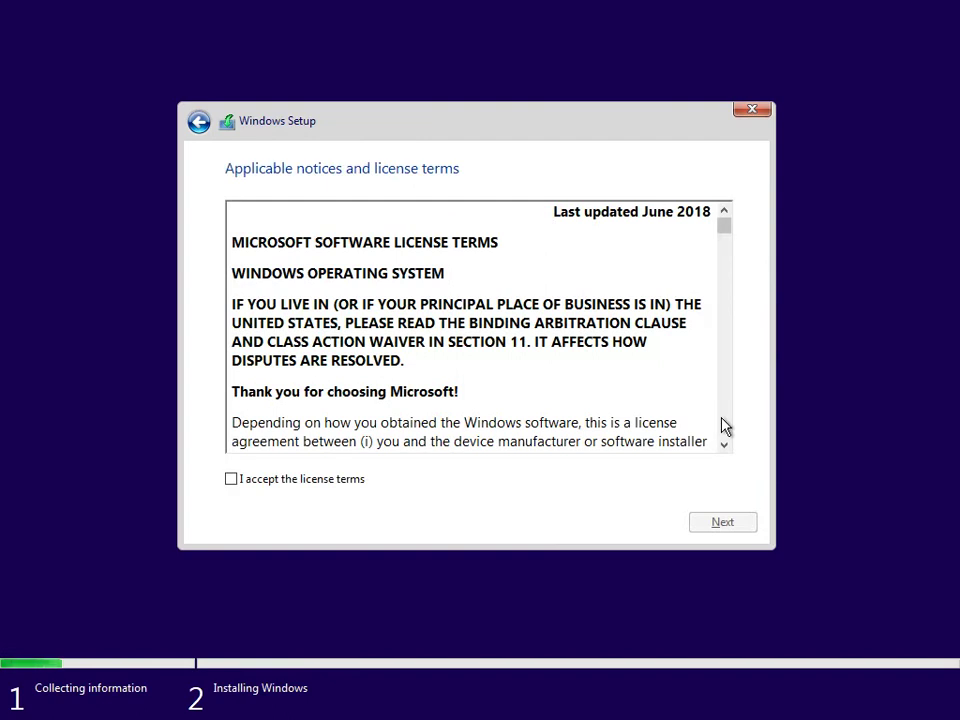
# Step: Accept the license terms and start a custom installation on Drive 0 Unallocated Space
pyautogui.press('Tab')
pyautogui.press('space')
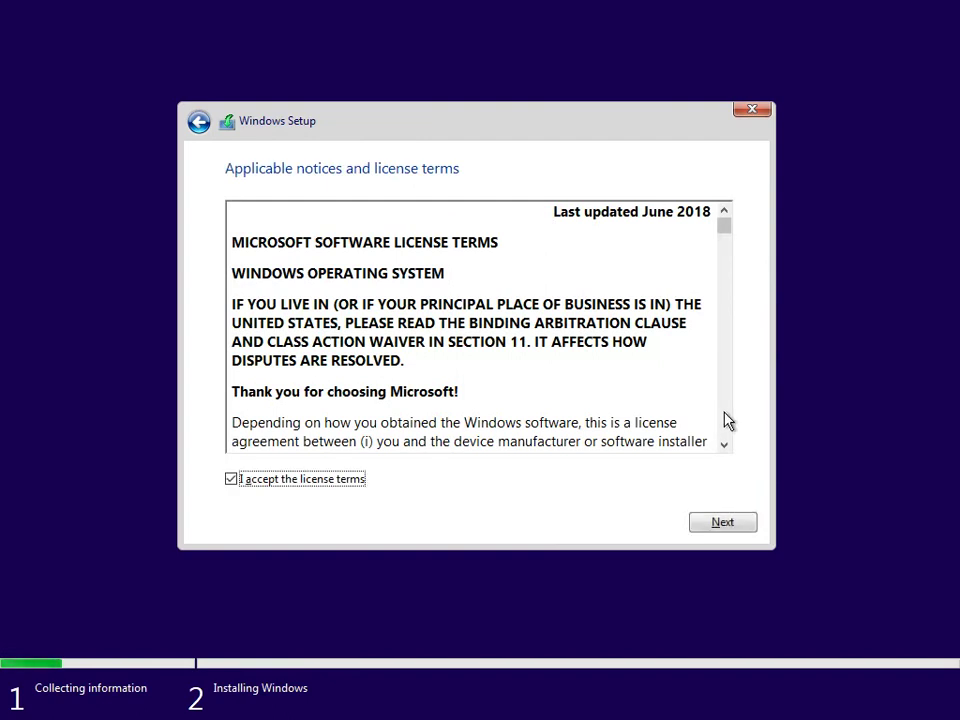
pyautogui.hotkey('alt', 'n')
pyautogui.hotkey('alt', 'c')
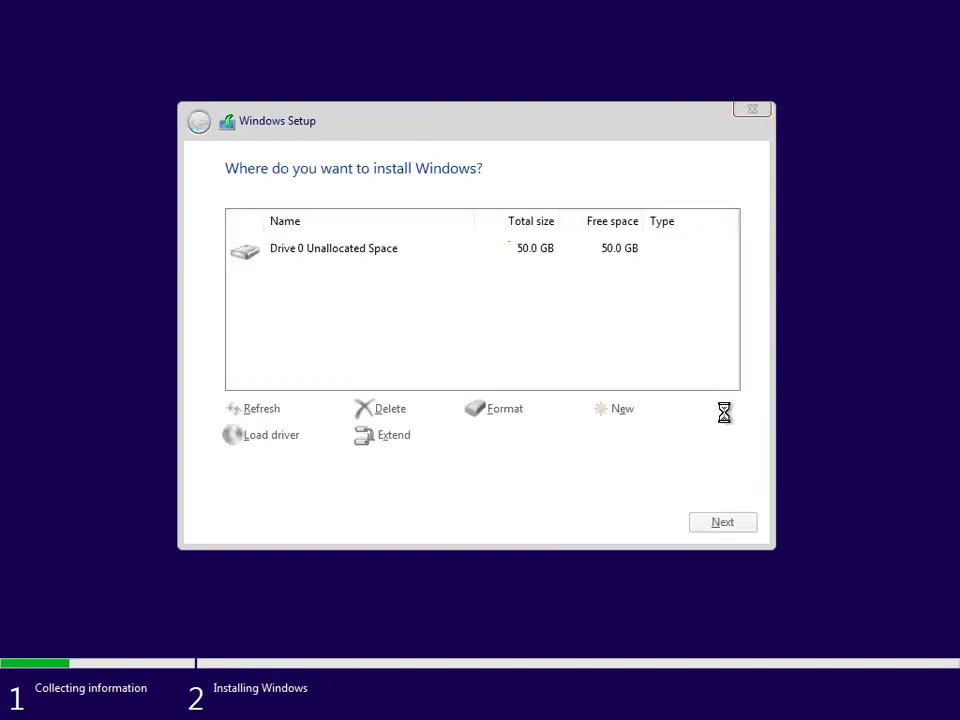
pyautogui.hotkey('alt', 'n')
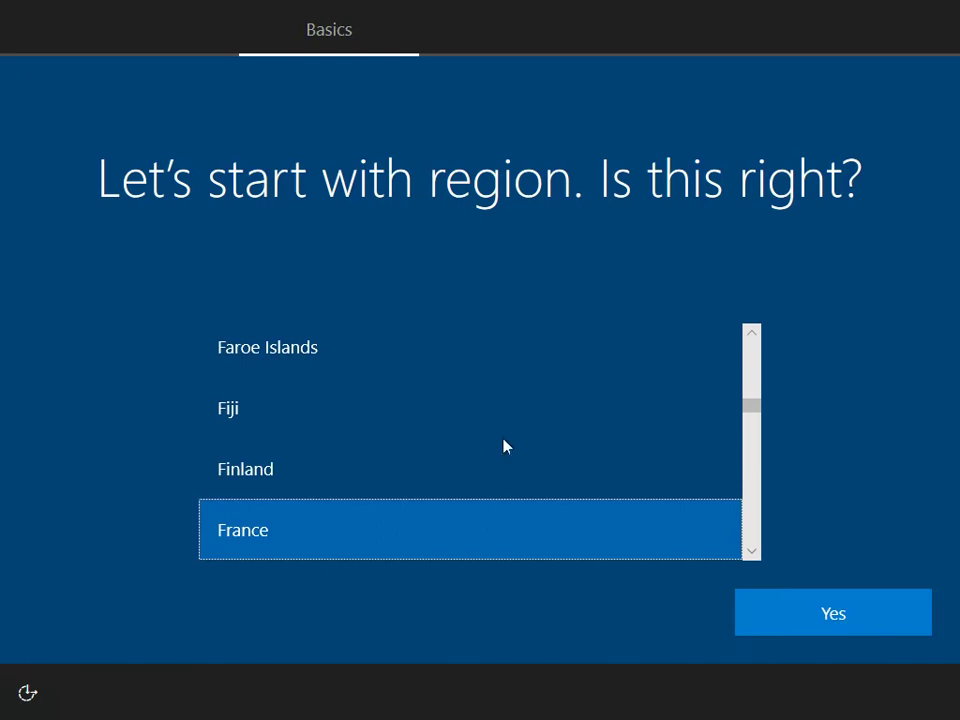
# Step: Confirm France as the region and choose the French keyboard layout without adding another layout
pyautogui.click(786, 628)
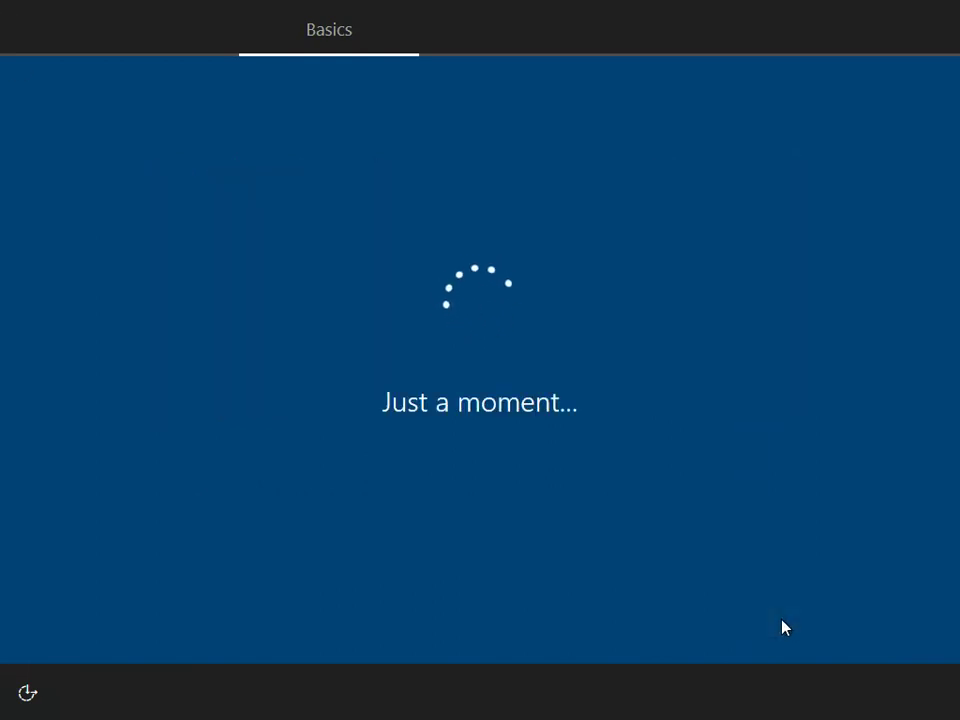
pyautogui.scroll(-5, 604, 471)
pyautogui.scroll(-12, 605, 476)
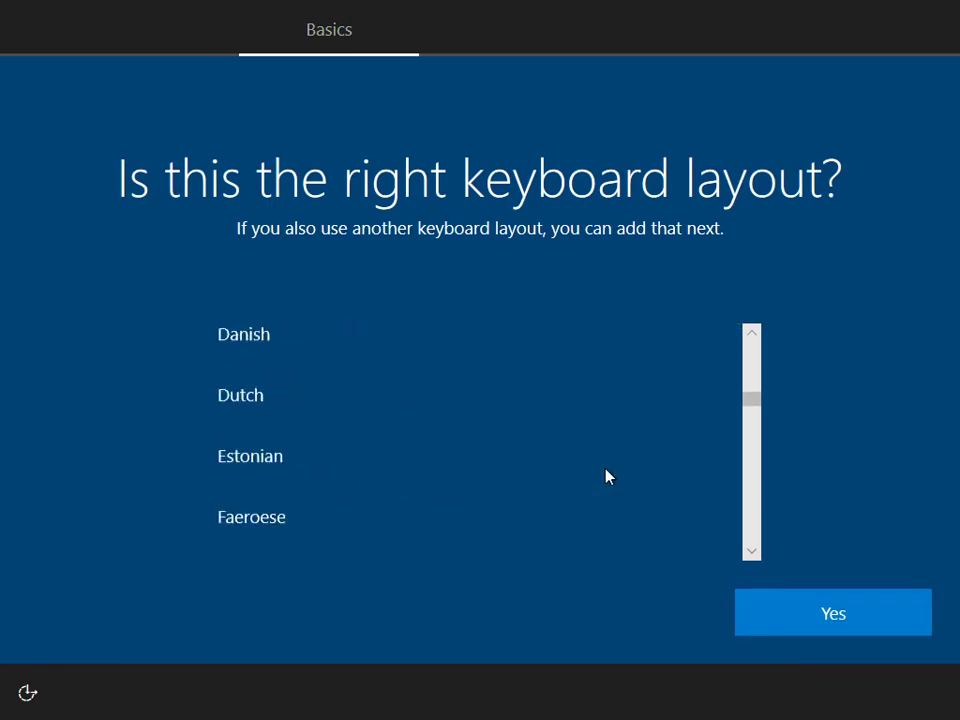
pyautogui.click(600, 413)
pyautogui.click(870, 621)
pyautogui.click(789, 628)
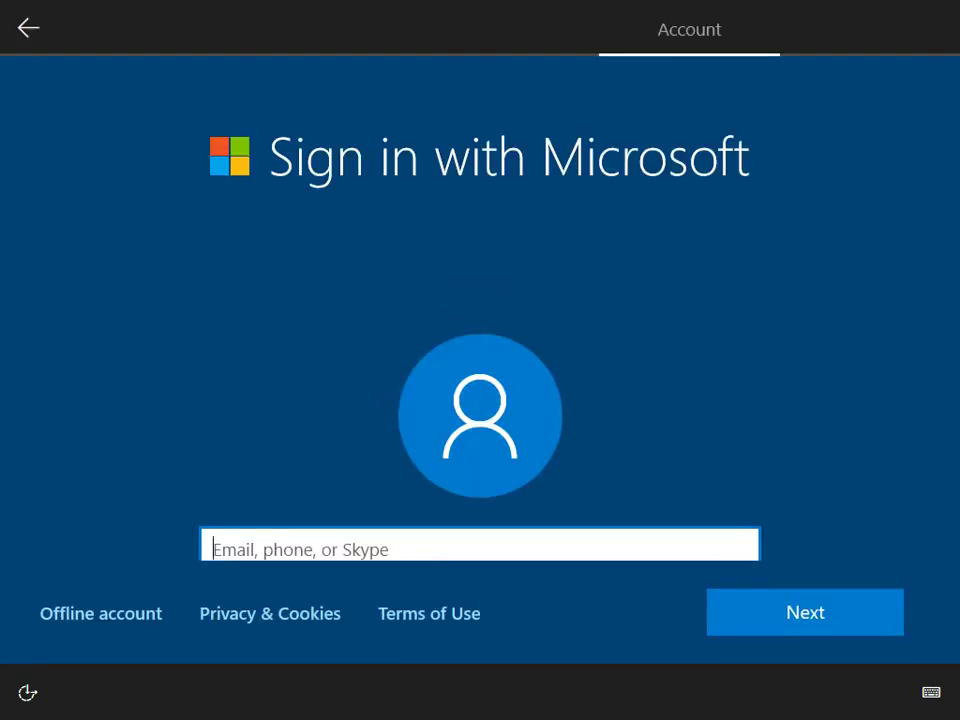
# Step: Create an offline account with the limited experience, named user, and leave its password empty
pyautogui.click(127, 614)
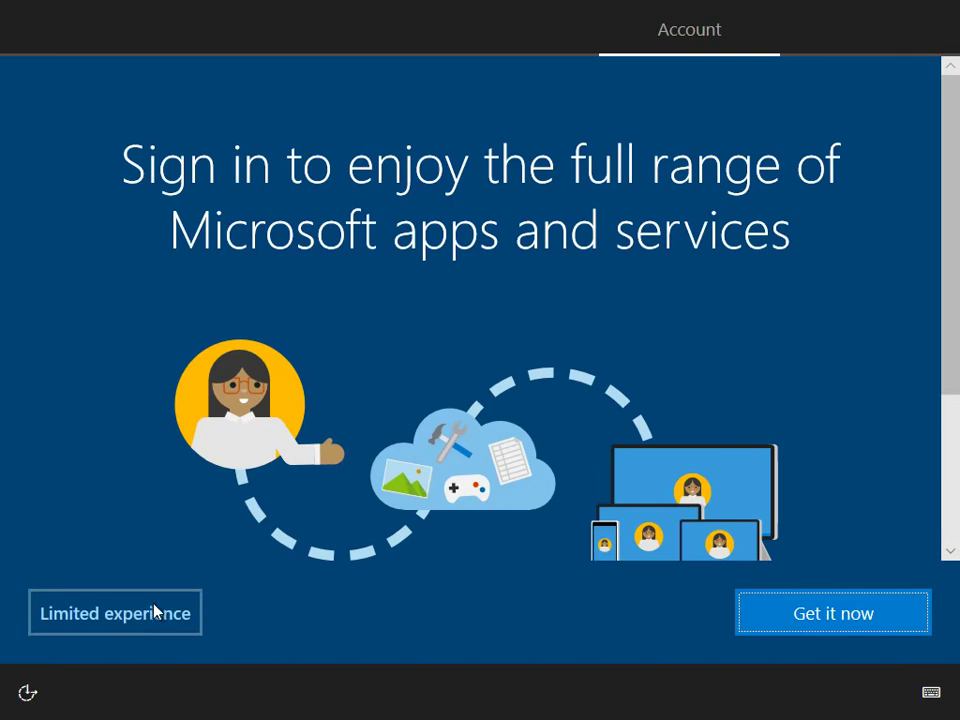
pyautogui.click(148, 614)
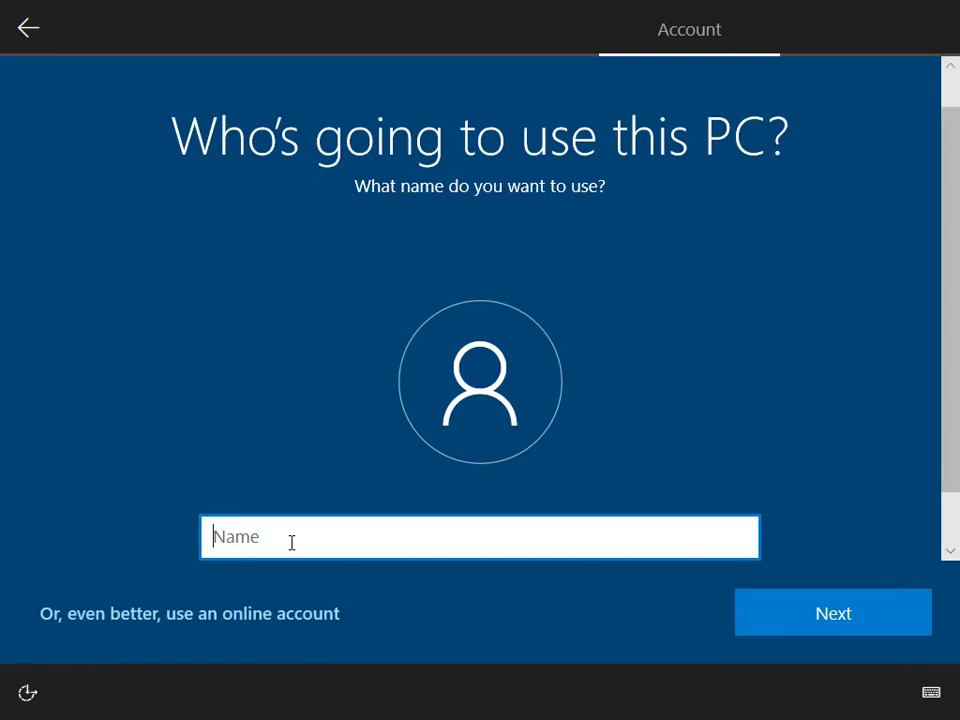
pyautogui.write('user')
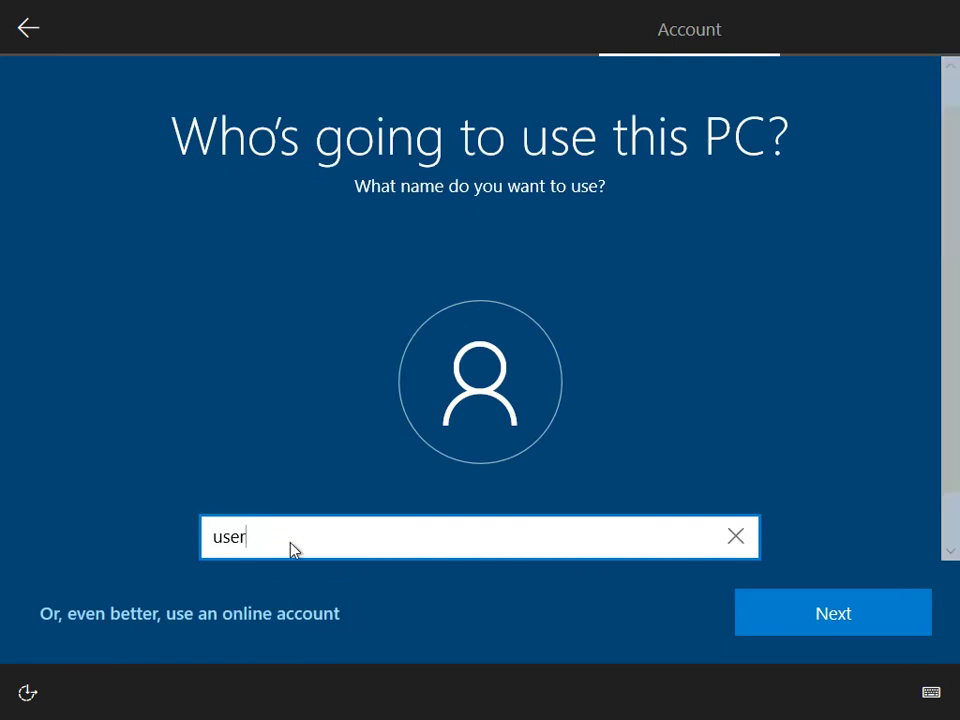
pyautogui.press('Return')
pyautogui.press('Return')
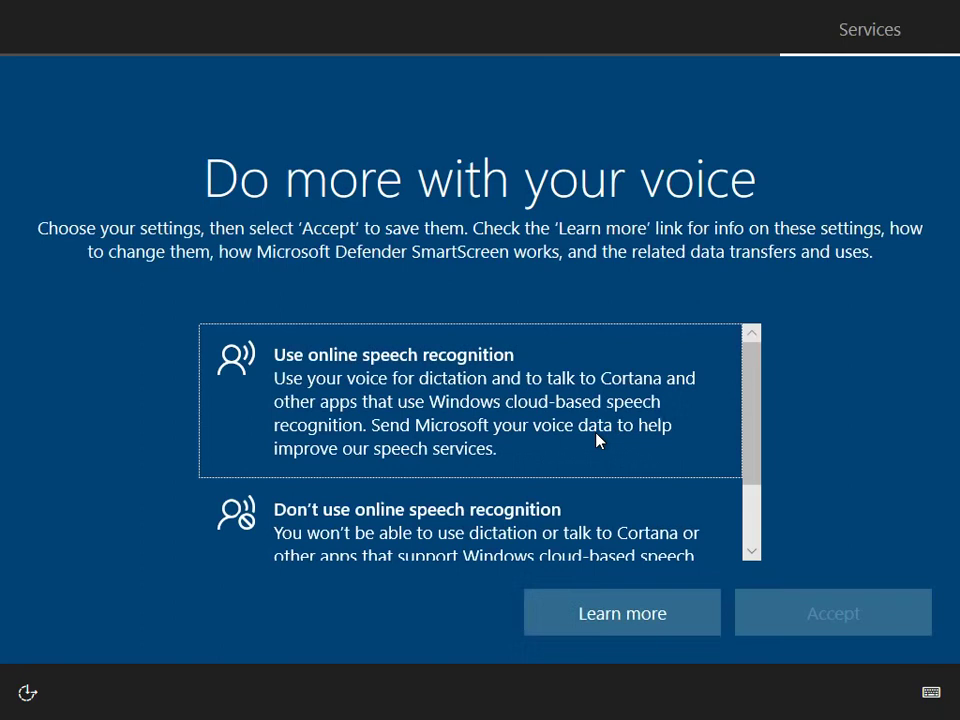
# Step: Decline online speech recognition and refuse location access for Microsoft and apps
pyautogui.click(597, 510)
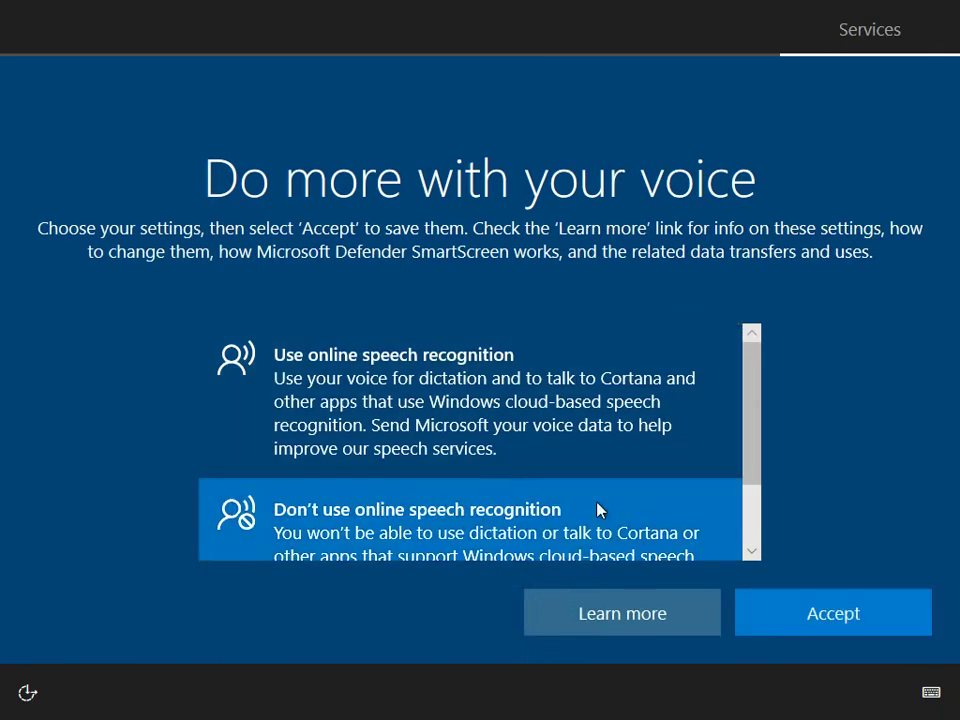
pyautogui.press('Return')
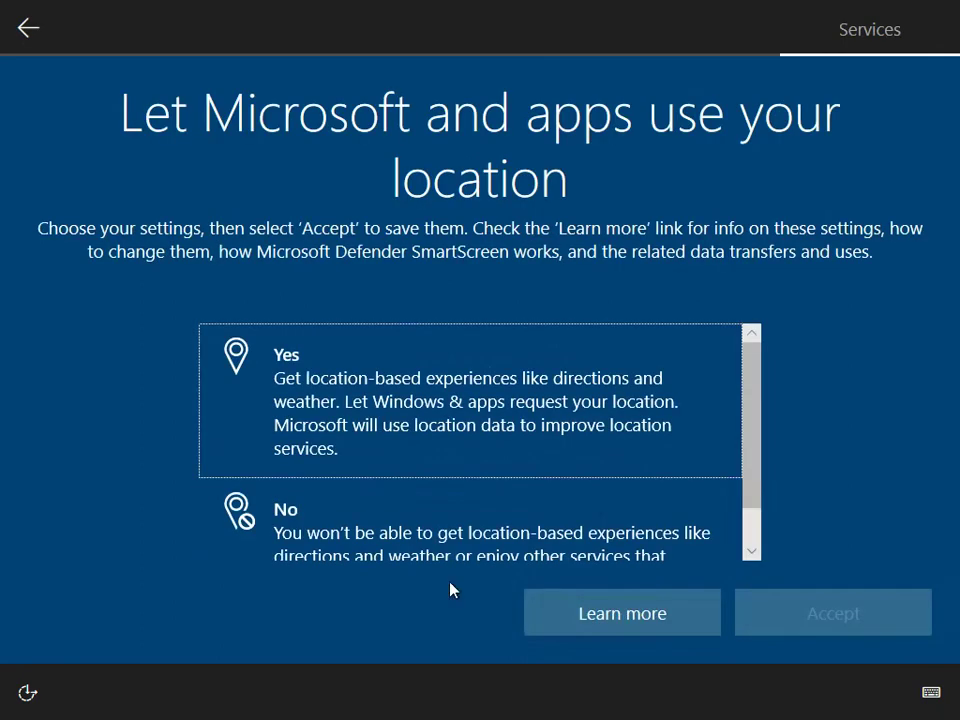
pyautogui.click(311, 540)
pyautogui.press('Return')
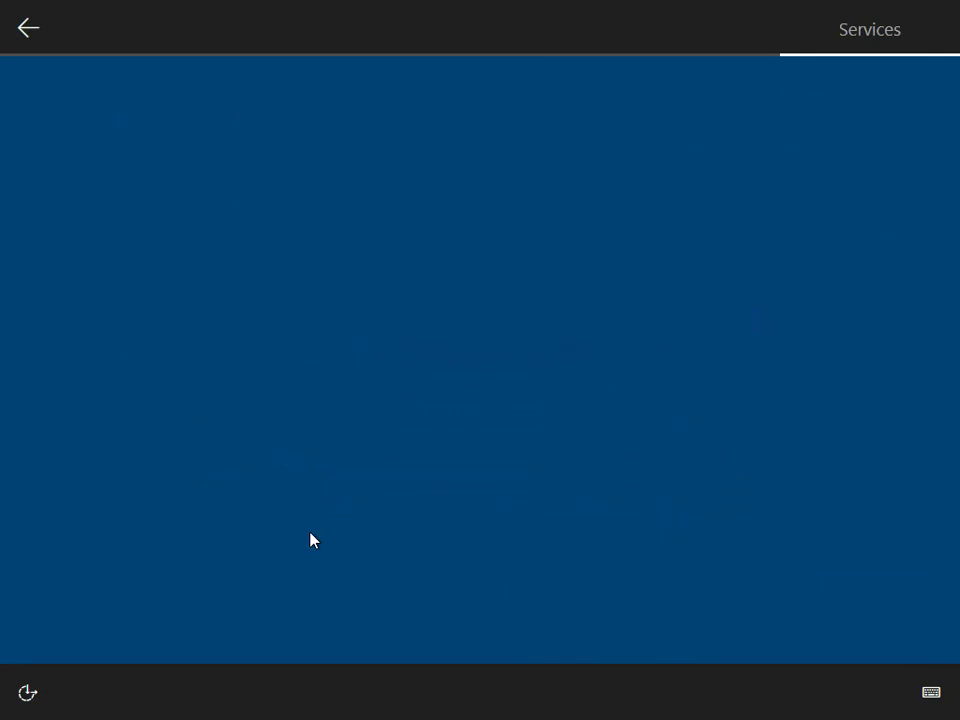
# Step: Turn off Find my device and limit the diagnostic data sent to Microsoft to Basic
pyautogui.click(311, 540)
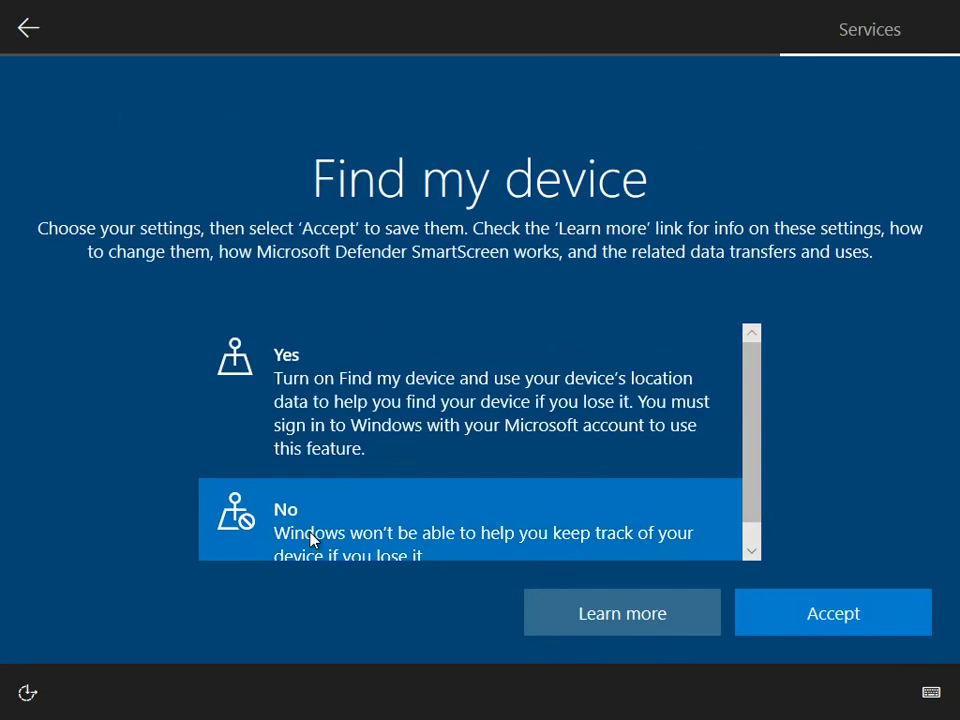
pyautogui.press('Return')
pyautogui.scroll(-2, 315, 480)
pyautogui.click(302, 400)
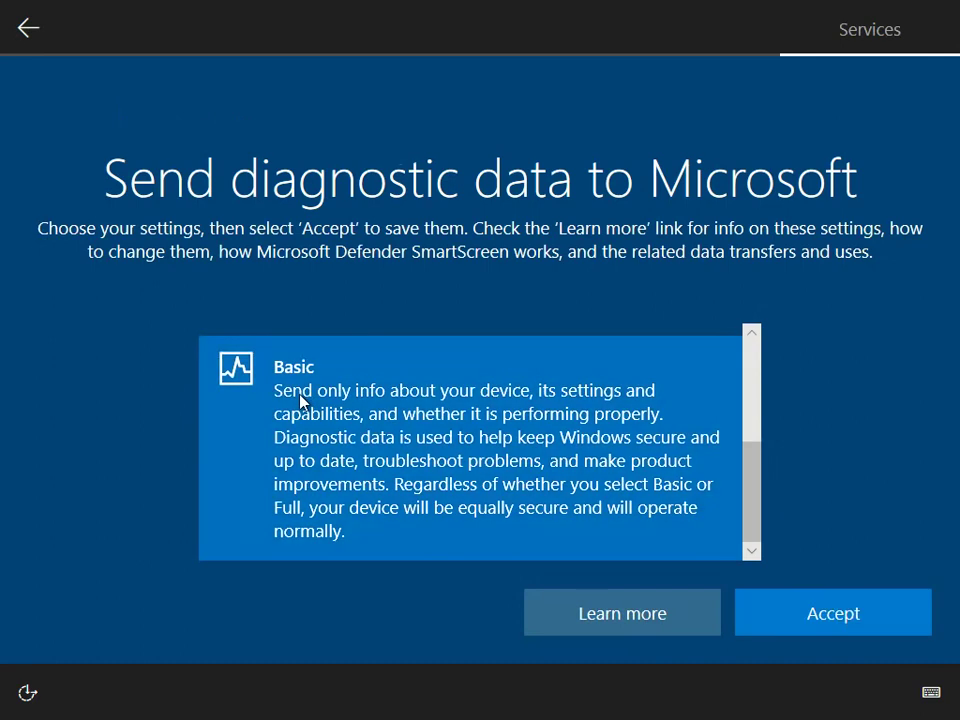
pyautogui.press('Return')
# Step: Decline sending inking and typing data and refuse the remaining privacy options, including activity history
pyautogui.click(336, 536)
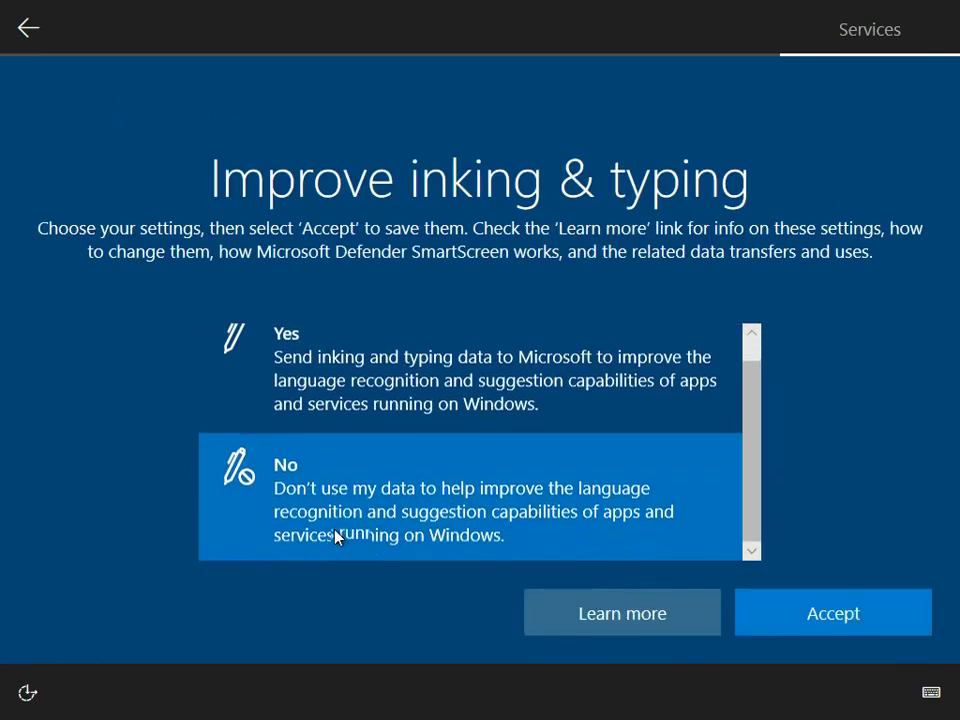
pyautogui.press('Return')
pyautogui.click(339, 542)
pyautogui.press('Return')
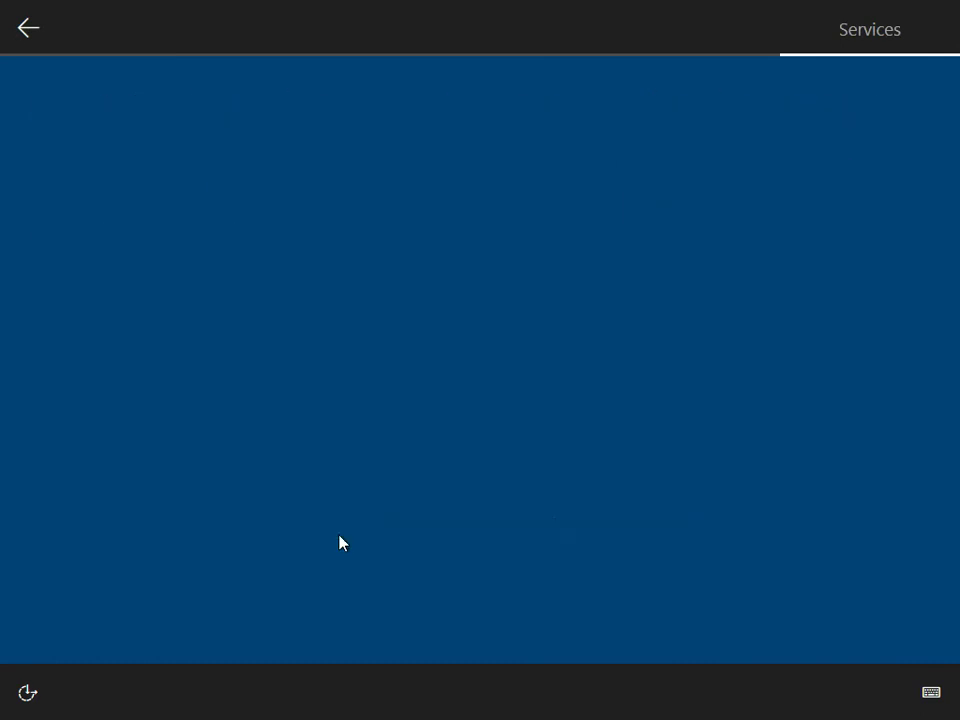
pyautogui.click(333, 520)
pyautogui.press('Return')
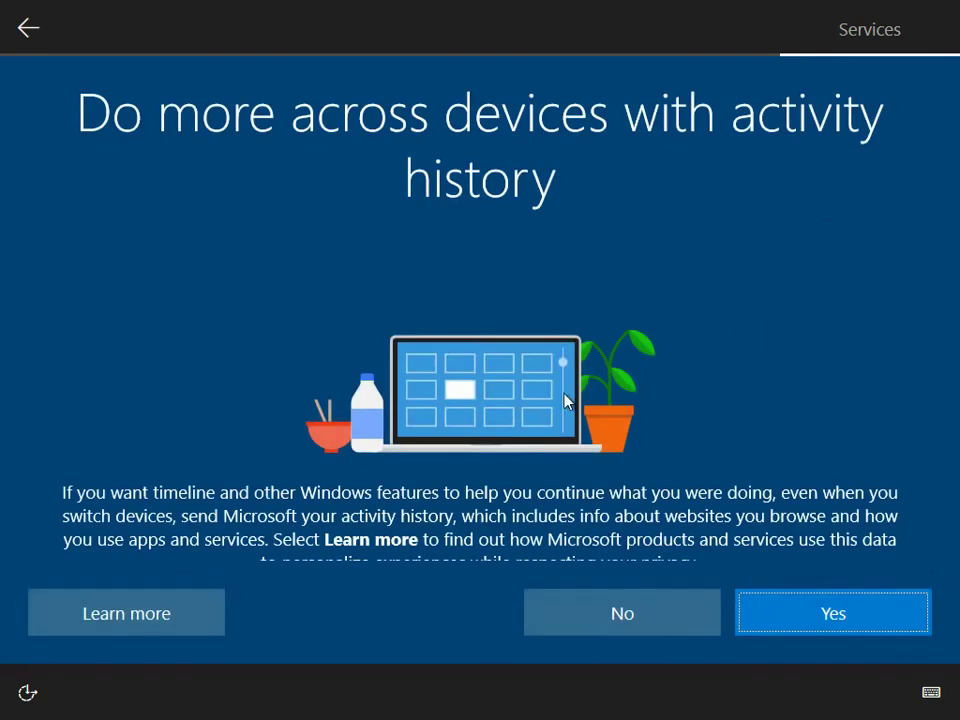
pyautogui.click(630, 608)
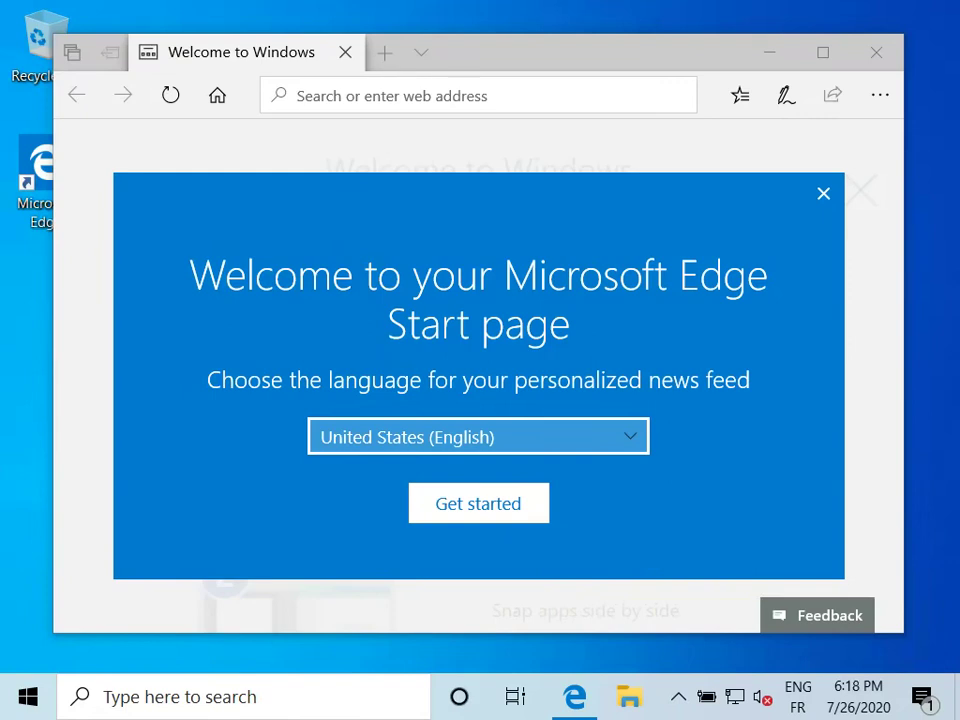
# Step: Close the Edge welcome page and show the performance graphs in a maximized, detailed Task Manager
pyautogui.click(345, 54)
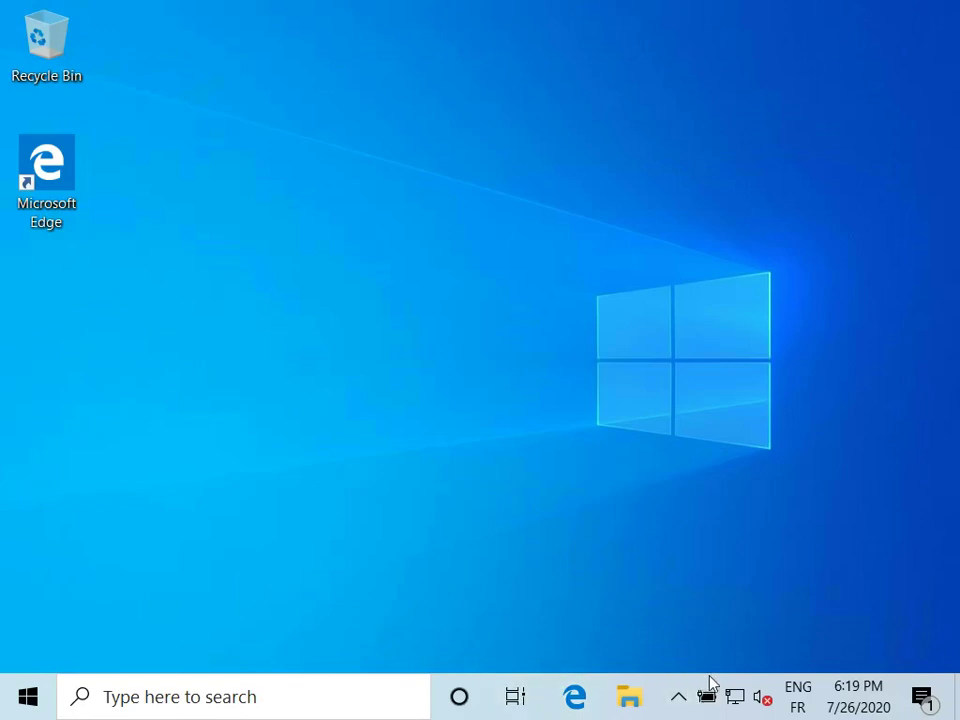
pyautogui.rightClick(710, 682)
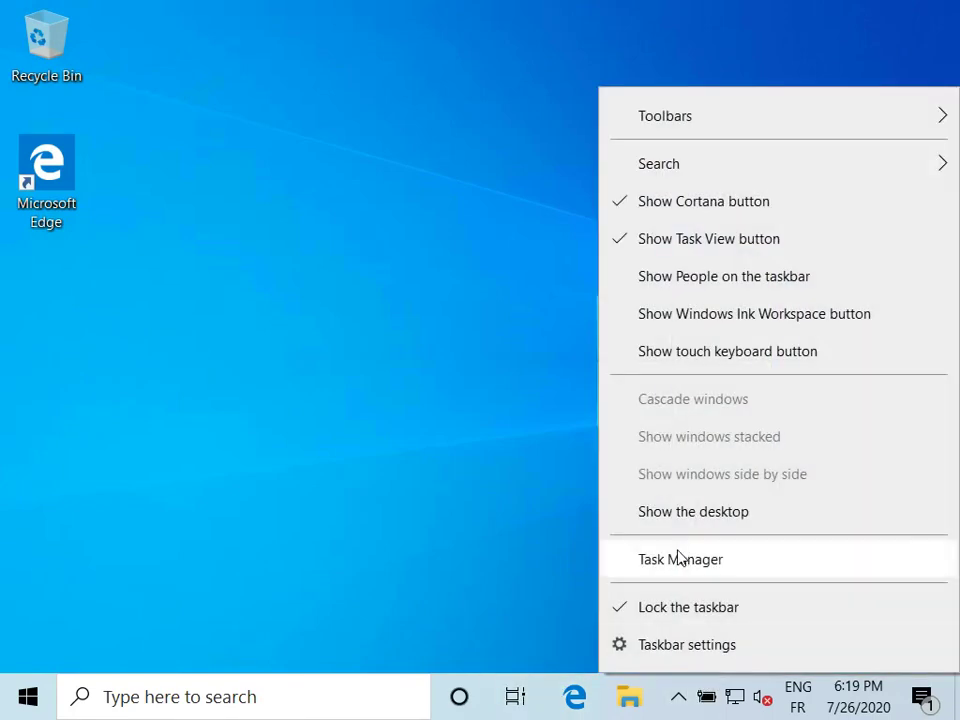
pyautogui.click(678, 558)
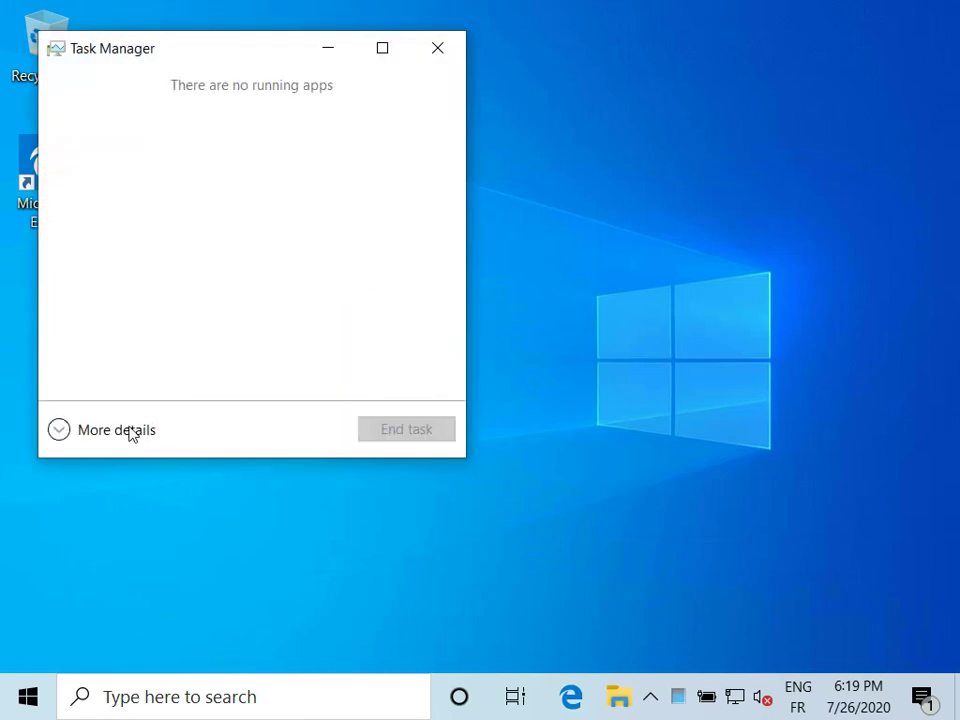
pyautogui.click(116, 430)
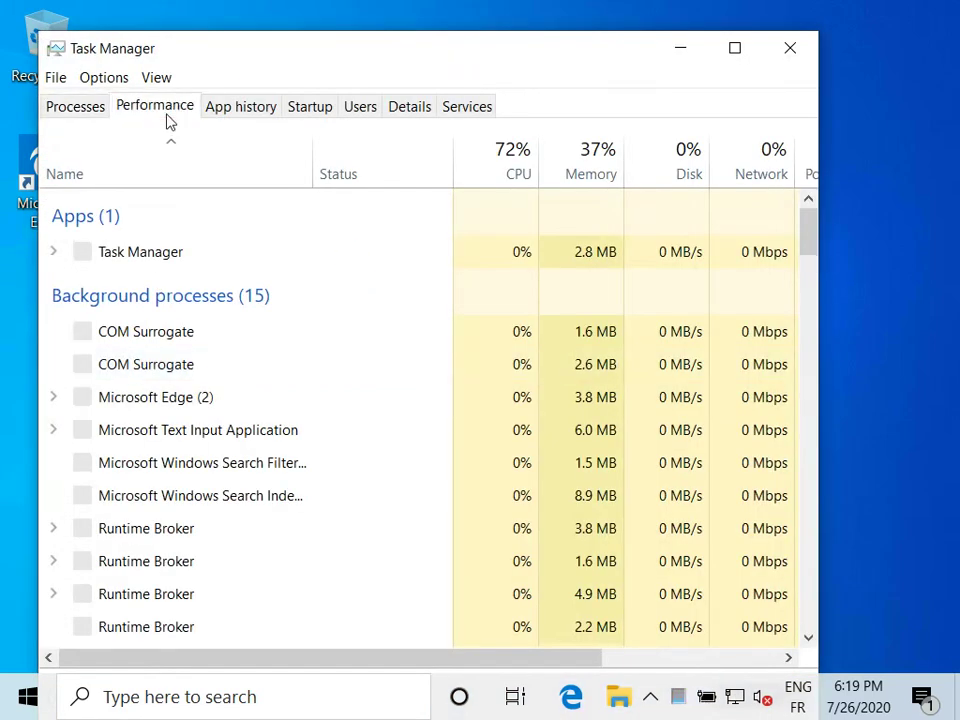
pyautogui.click(168, 116)
pyautogui.doubleClick(196, 57)
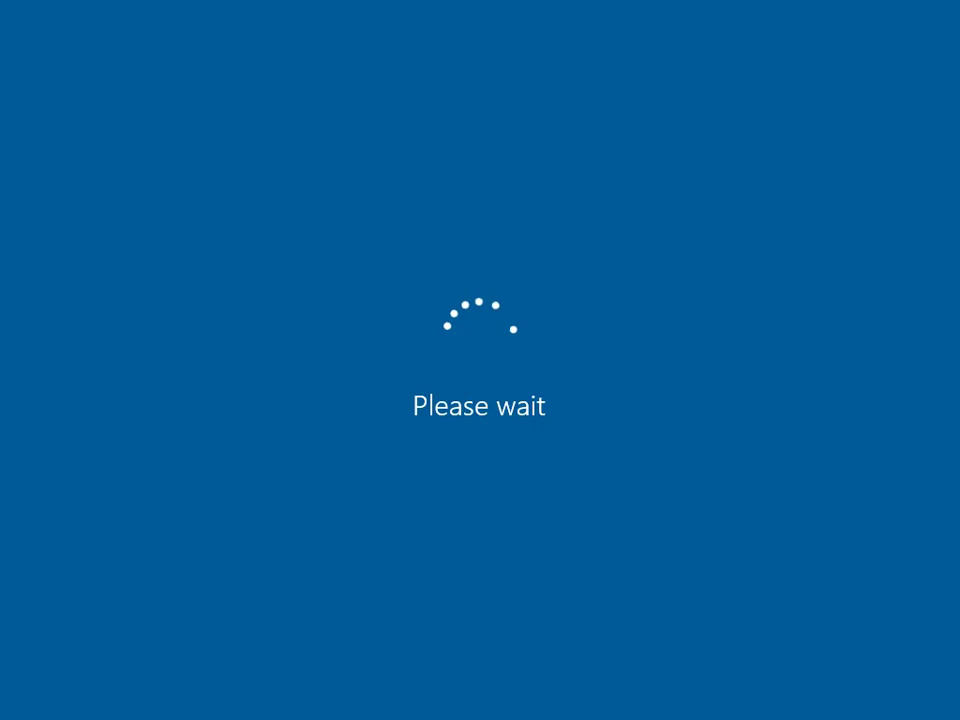
# Step: Return to the desktop and reopen Task Manager to examine the performance graphs
pyautogui.press('Return')
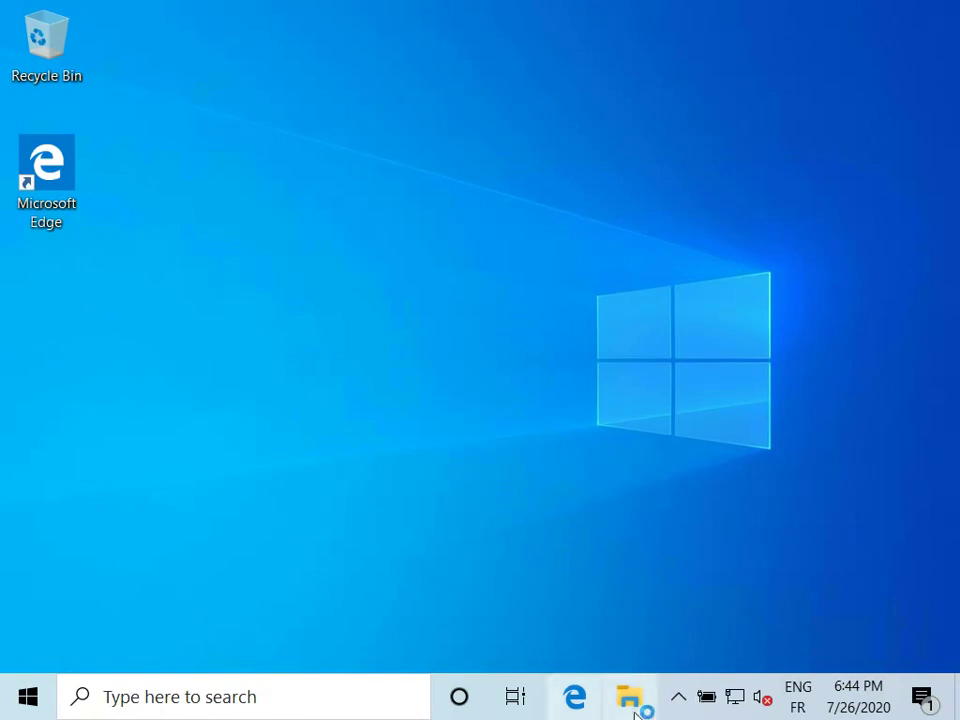
pyautogui.rightClick(666, 683)
pyautogui.click(707, 556)
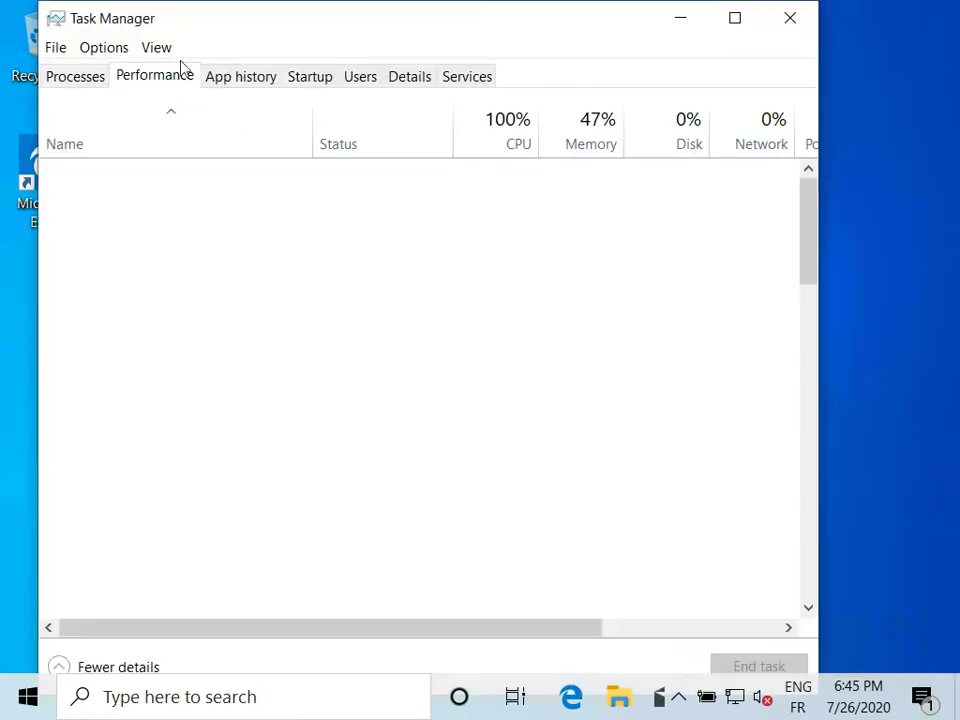
pyautogui.click(181, 66)
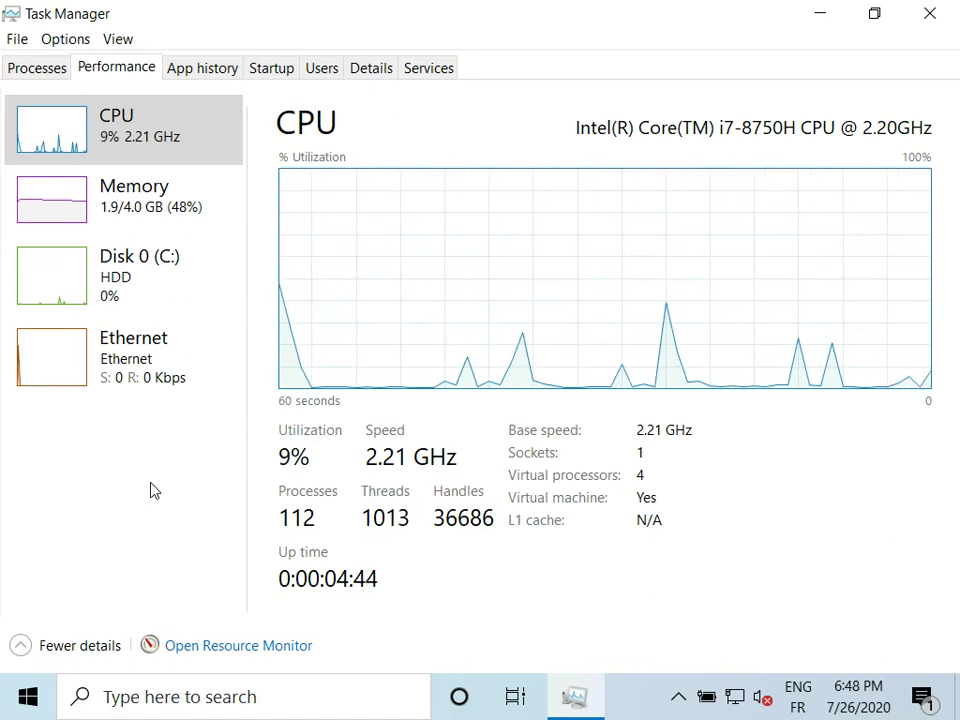
# Step: Restart Windows
pyautogui.rightClick(14, 706)
pyautogui.moveTo(163, 636)
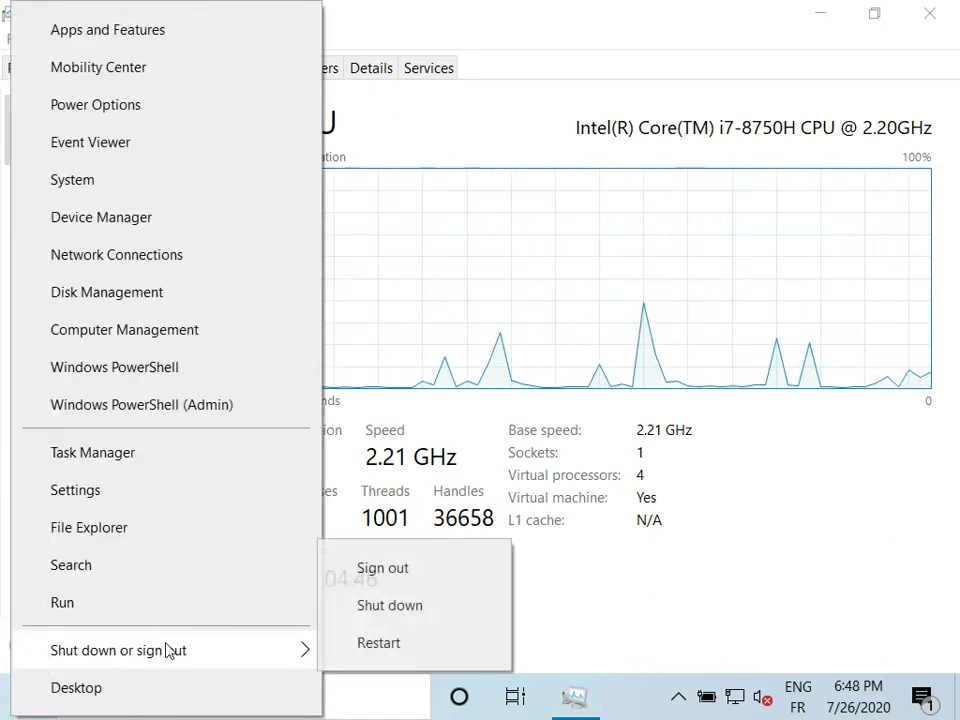
pyautogui.click(394, 657)
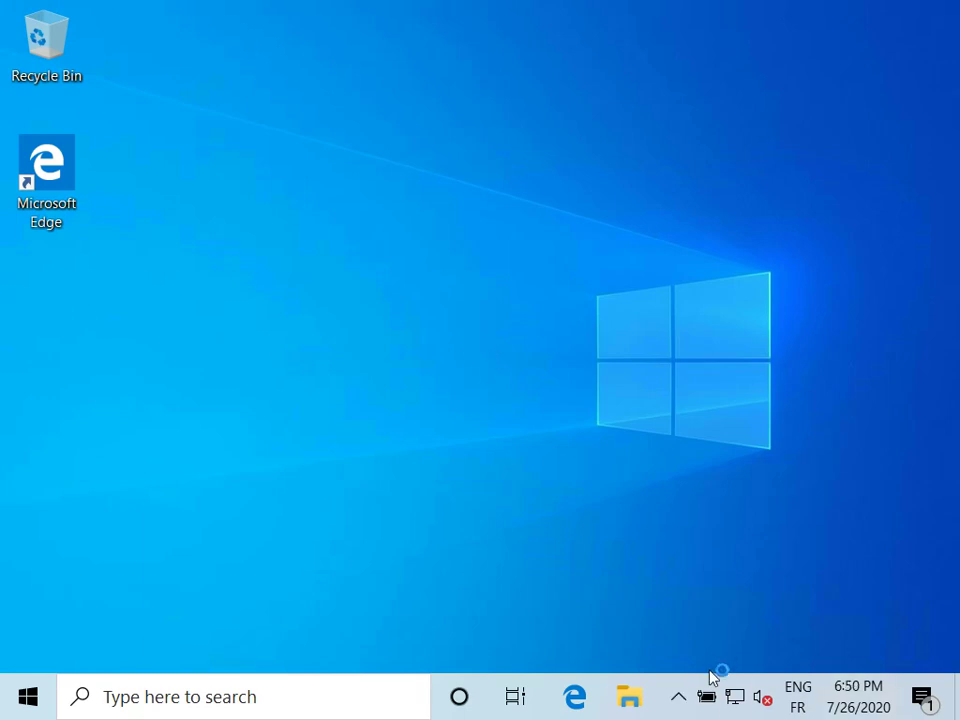
# Step: Open Task Manager from the taskbar and examine the CPU performance graph in a maximized window
pyautogui.rightClick(705, 678)
pyautogui.click(716, 556)
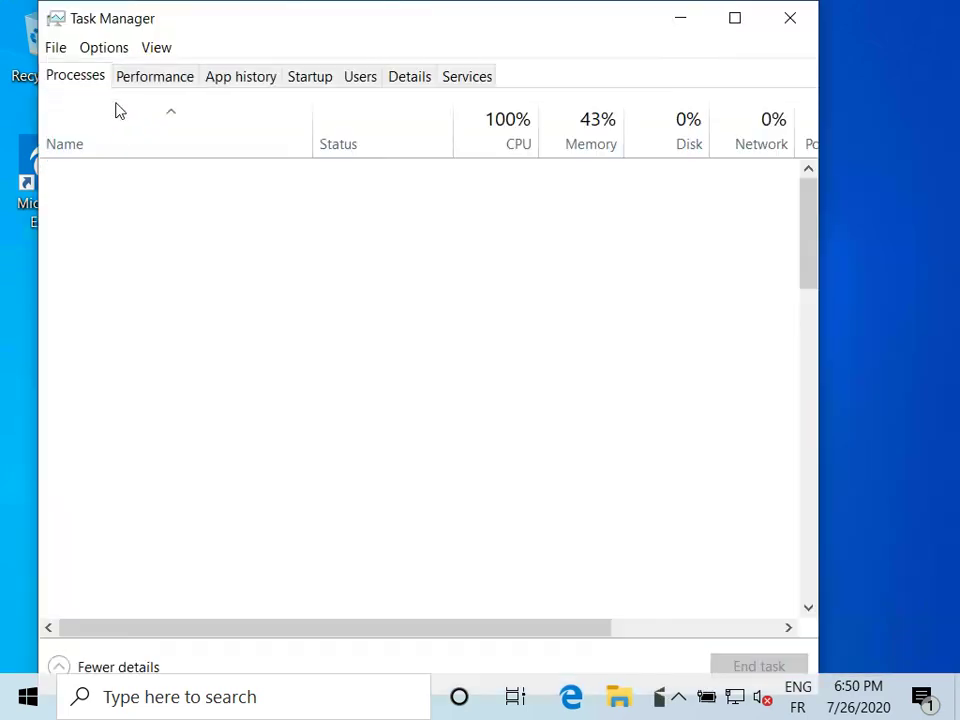
pyautogui.click(150, 78)
pyautogui.click(734, 17)
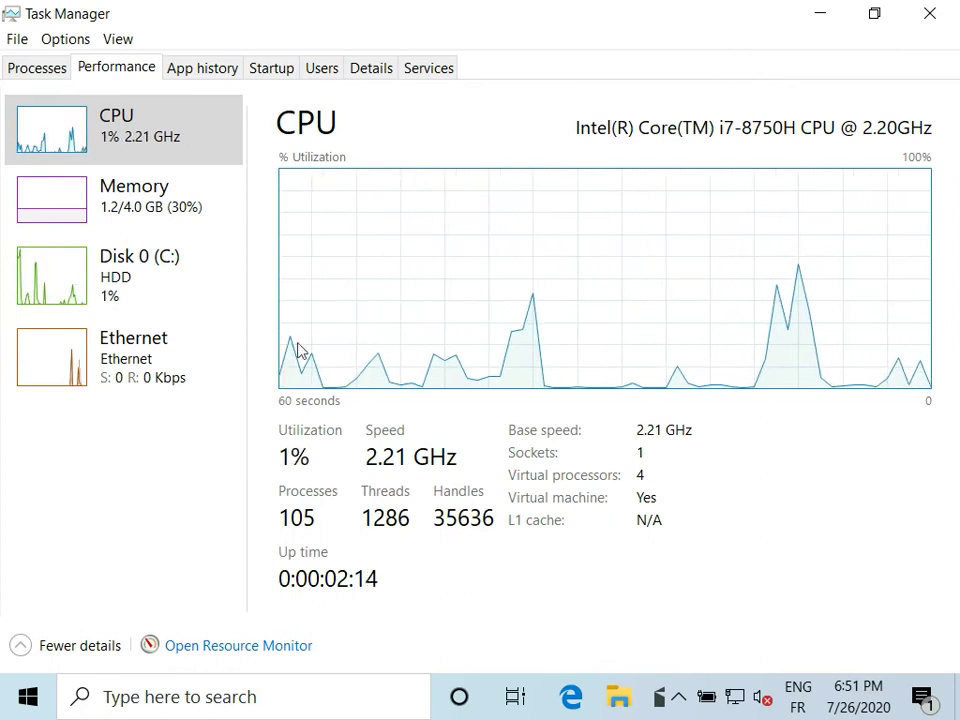
# Step: Check for updates on the Windows Update page of a maximized Settings window and restart to finish installing the cumulative update
pyautogui.click(30, 700)
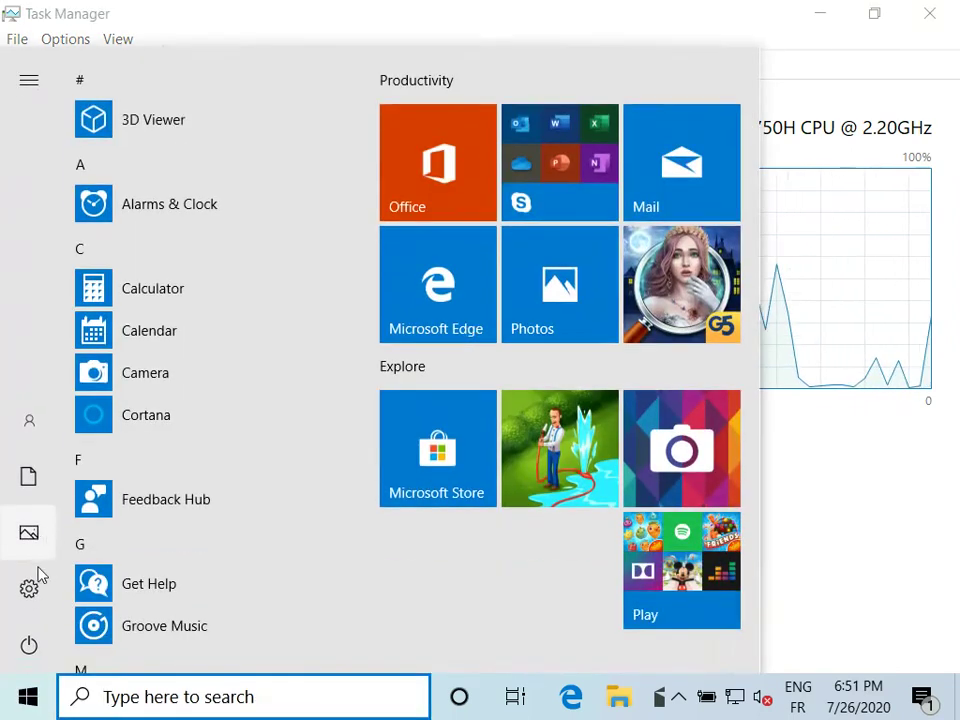
pyautogui.click(66, 580)
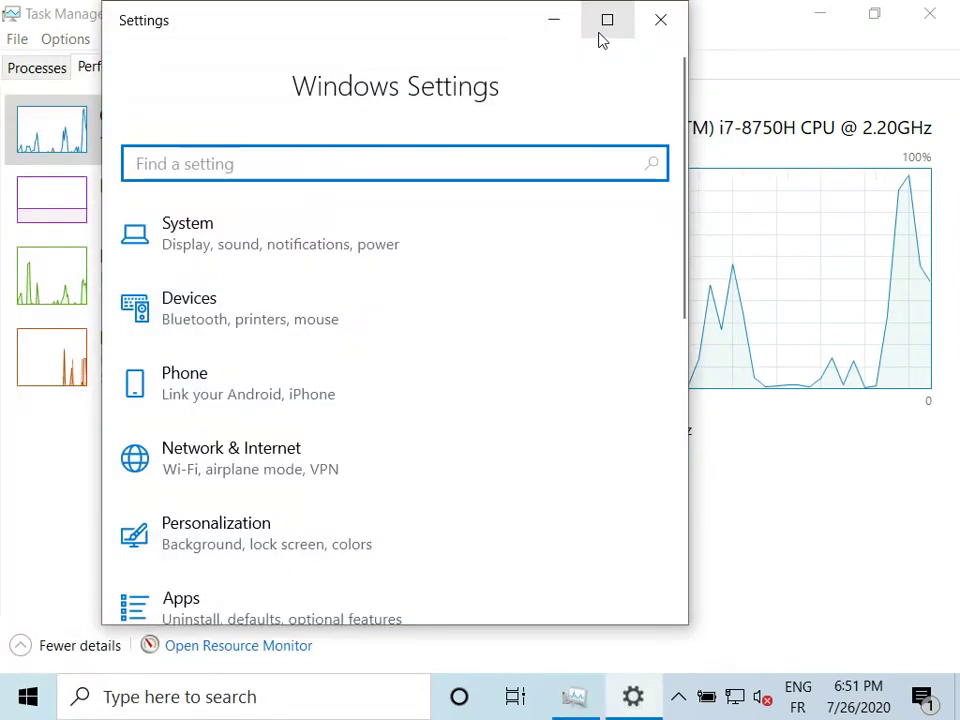
pyautogui.click(604, 24)
pyautogui.scroll(-3, 546, 367)
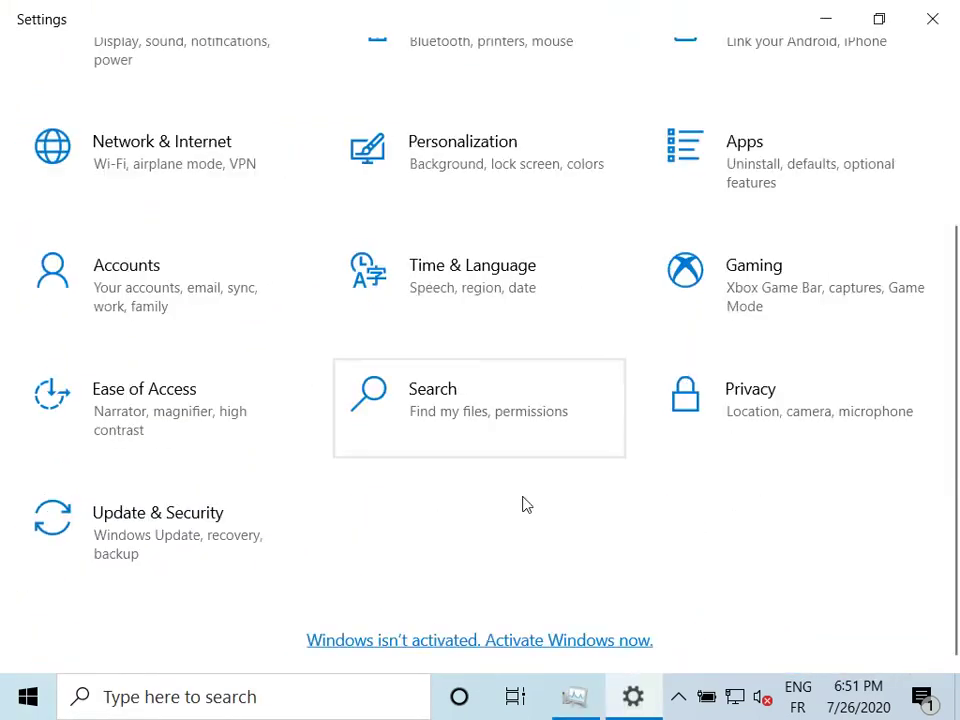
pyautogui.click(306, 497)
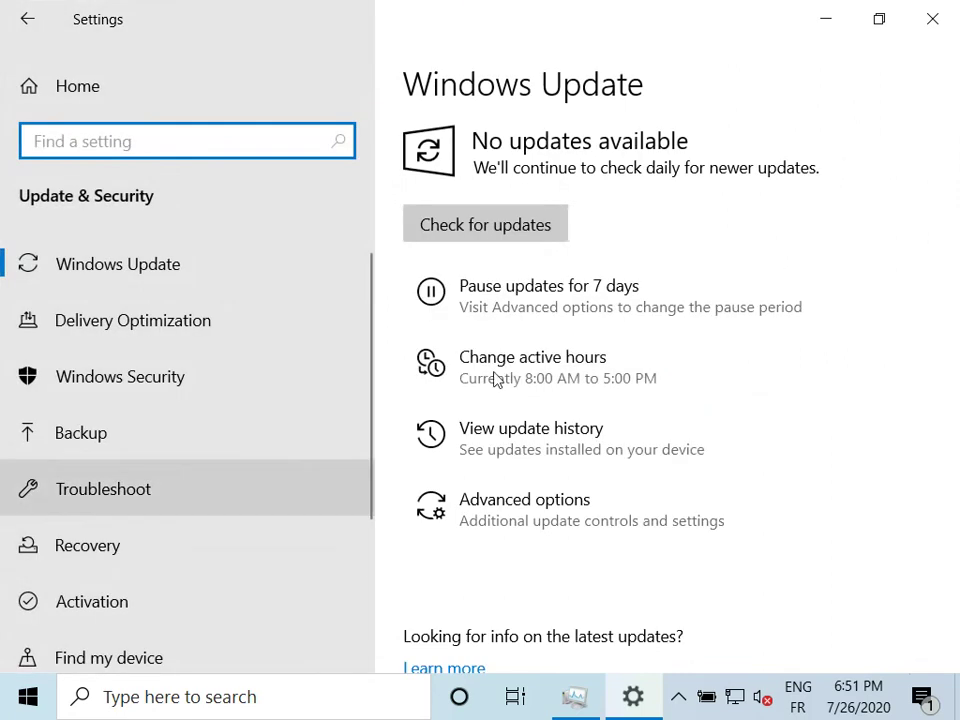
pyautogui.click(510, 232)
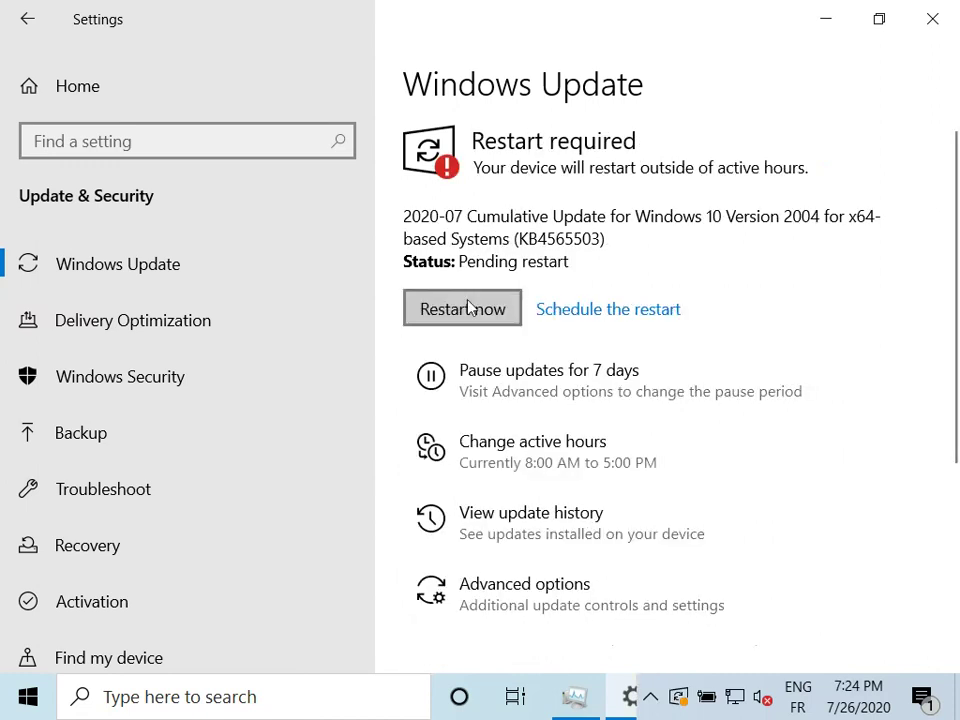
pyautogui.click(468, 307)
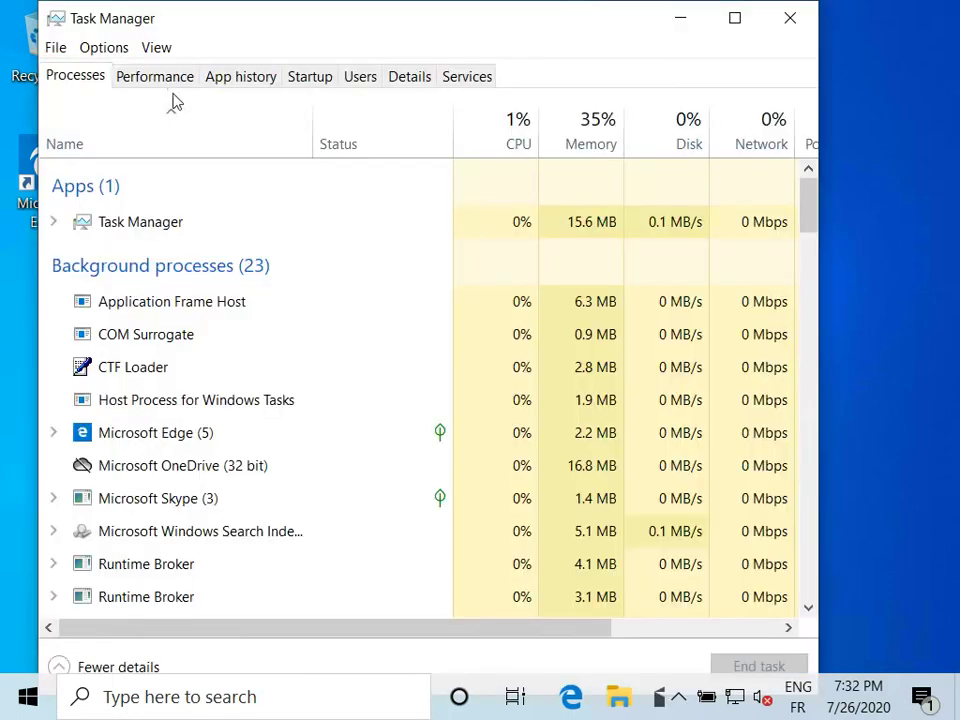
# Step: Review the performance graphs in Task Manager and close it
pyautogui.click(183, 88)
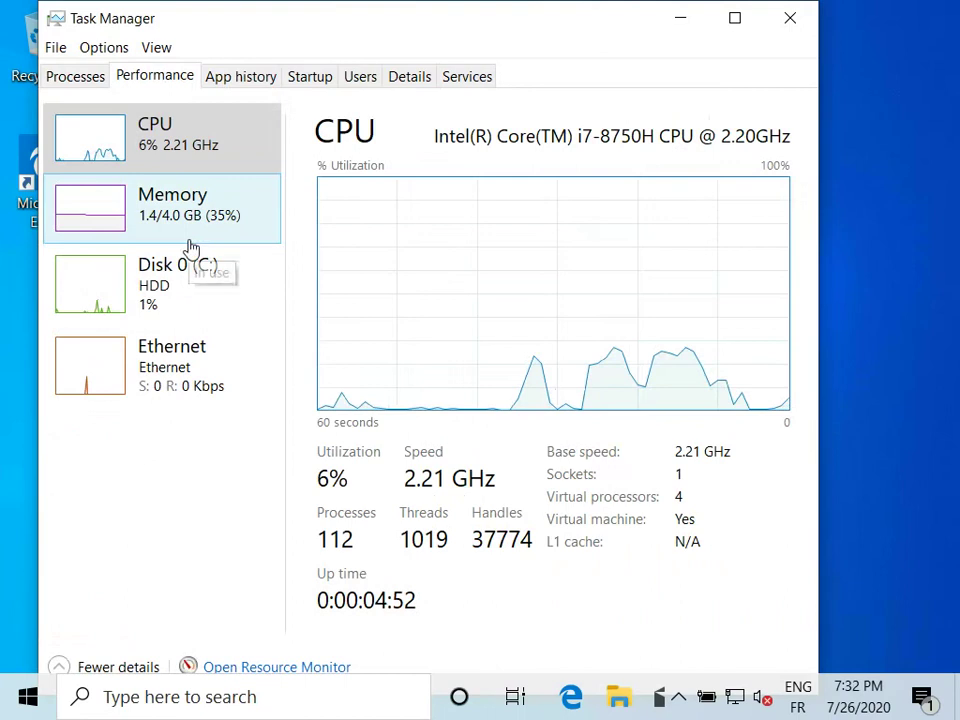
pyautogui.hotkey('alt', 'F4')
# Step: Reopen the Windows Update page in a maximized Settings window and run the check for updates twice
pyautogui.press('super')
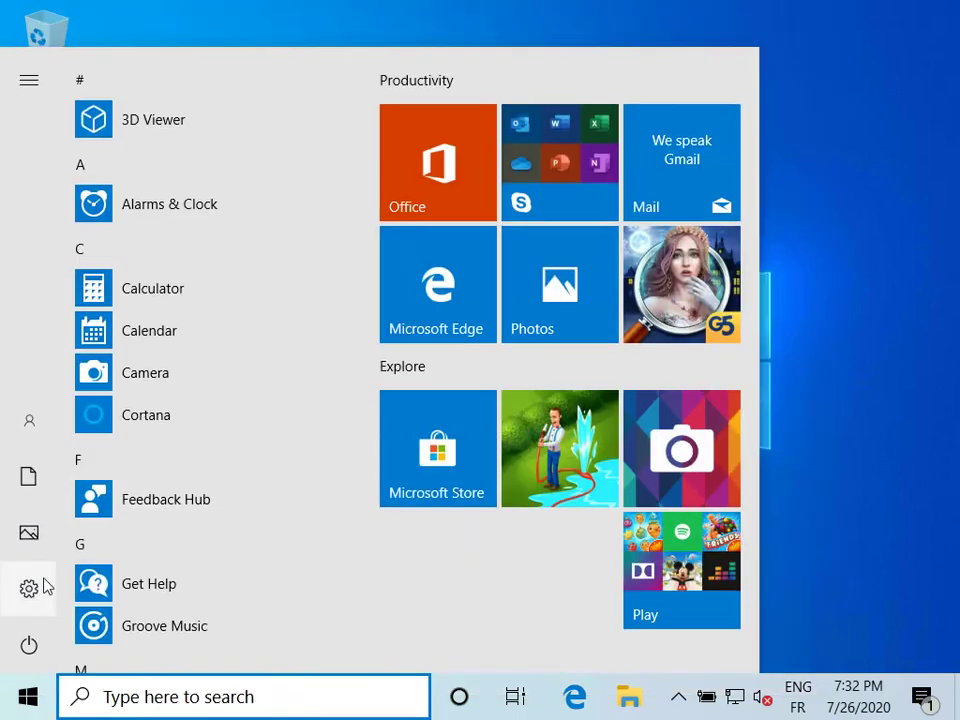
pyautogui.click(43, 588)
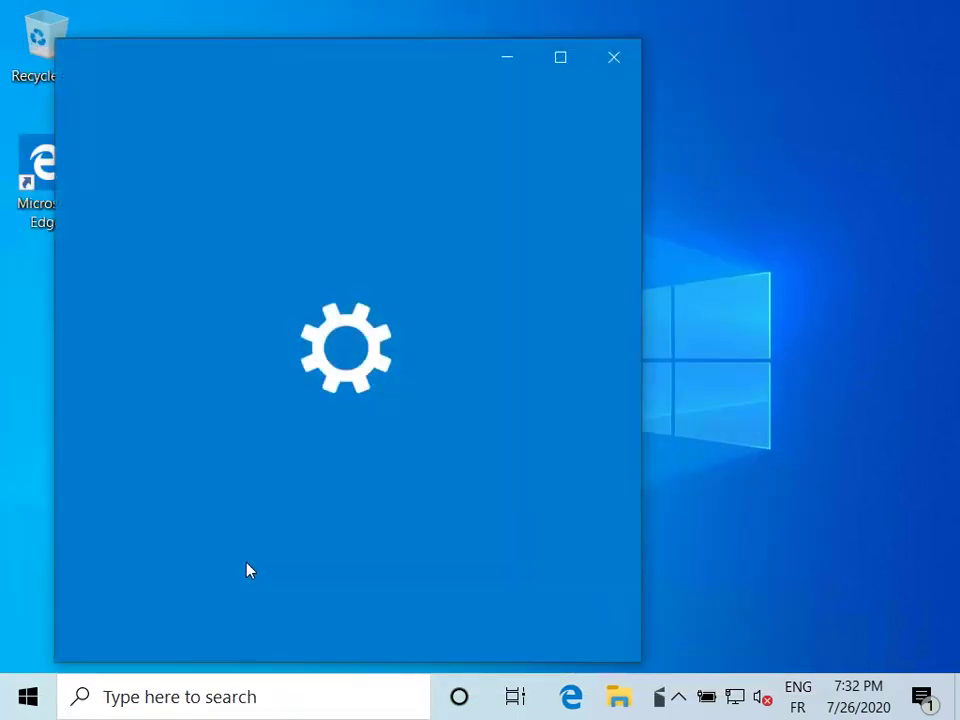
pyautogui.scroll(-5, 248, 590)
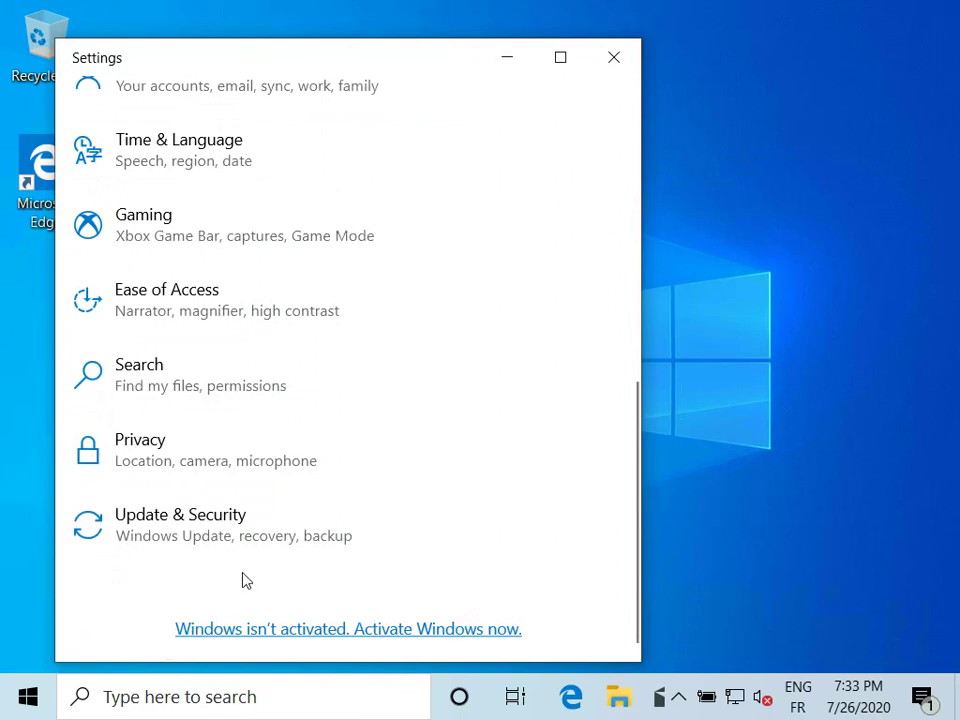
pyautogui.click(242, 548)
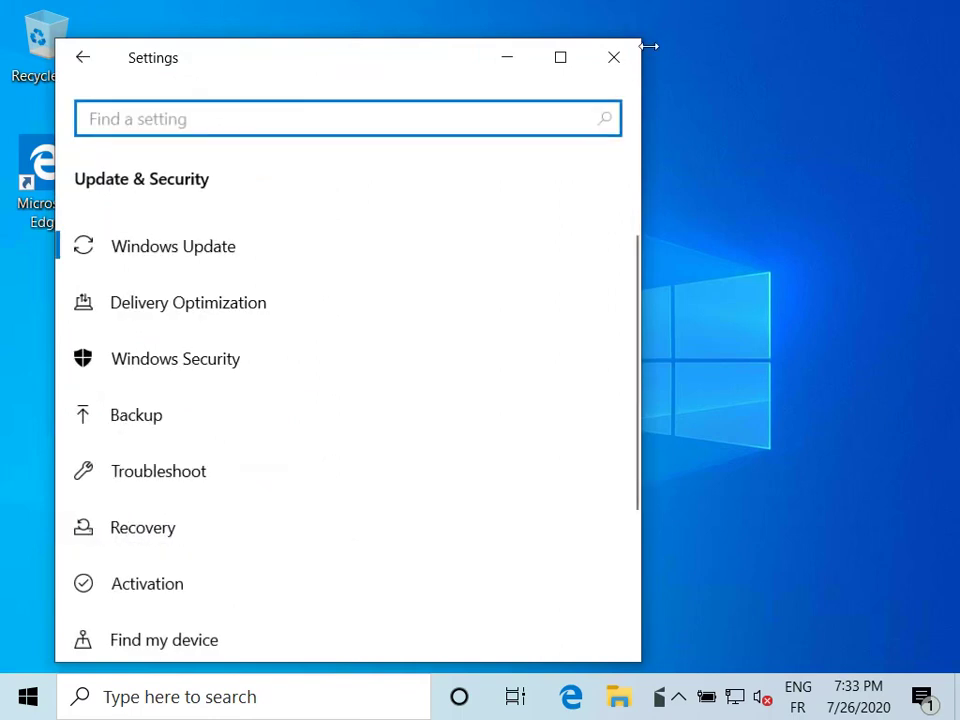
pyautogui.click(572, 60)
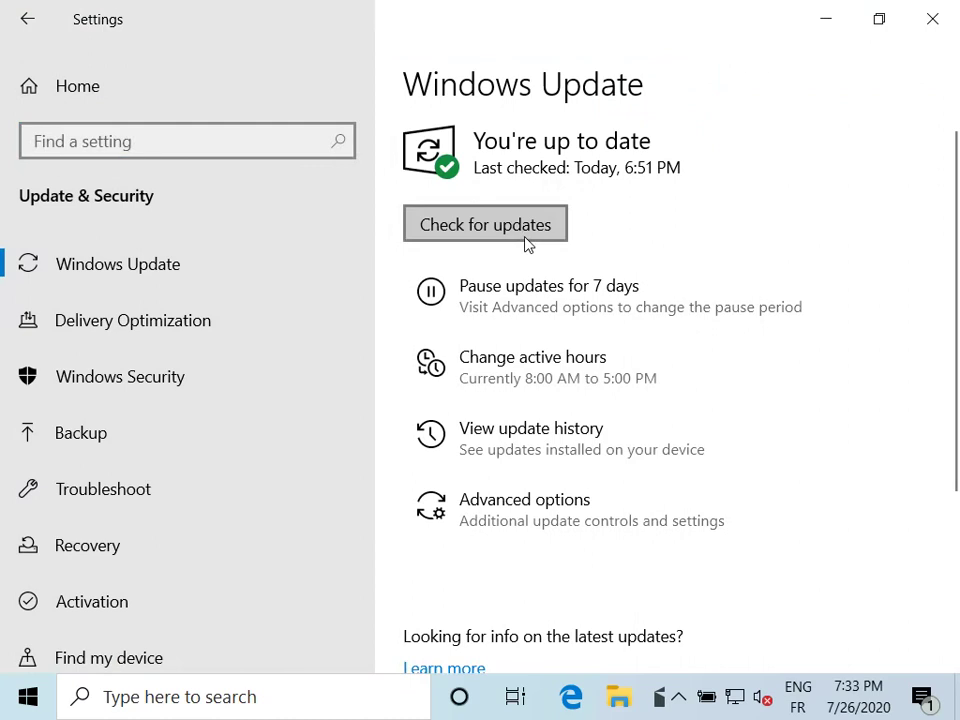
pyautogui.click(525, 238)
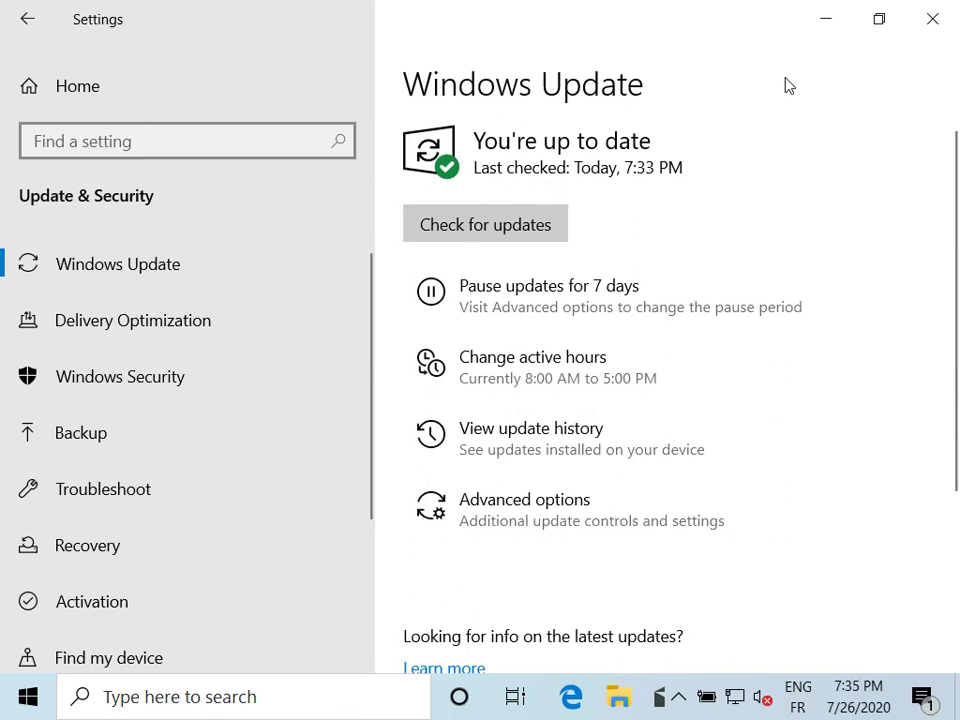
pyautogui.click(476, 236)
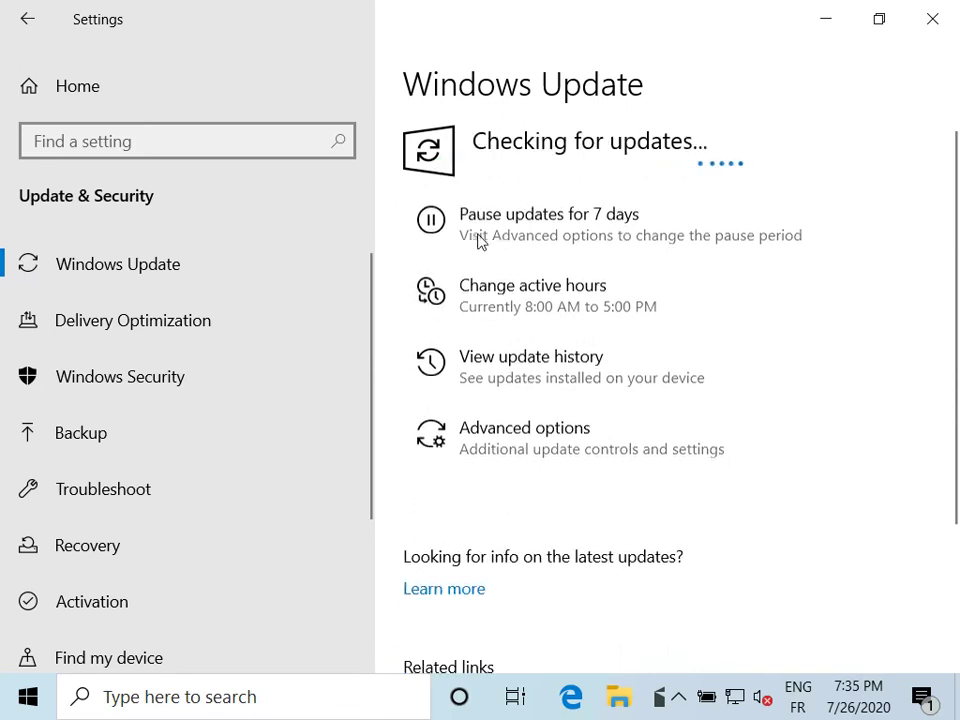